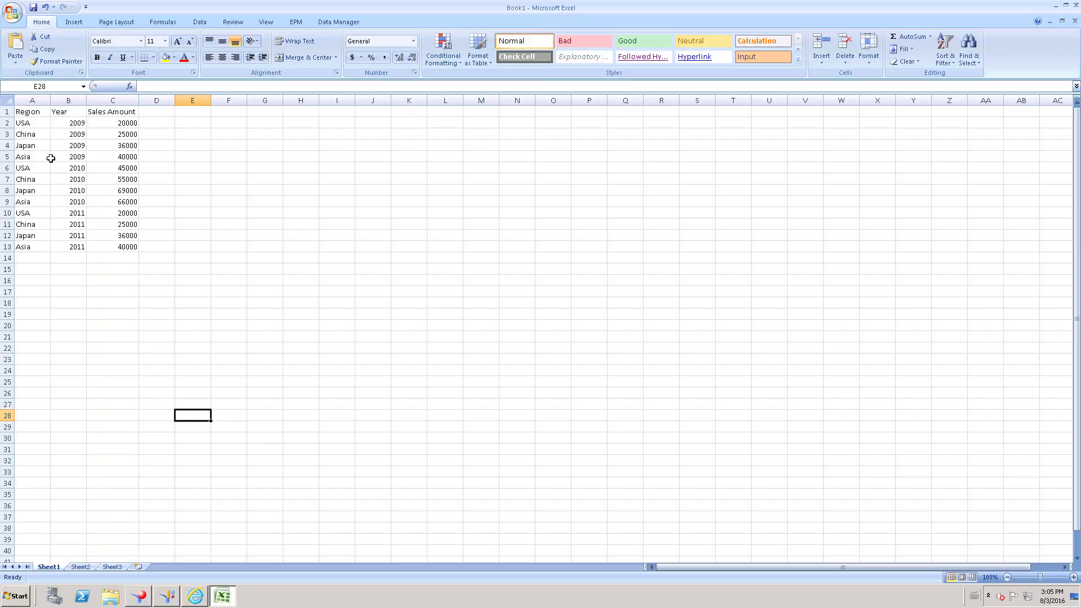
# Step: Point out the Region entries (USA, China) and year values on Sheet1, then select all years
pyautogui.click(26, 111)
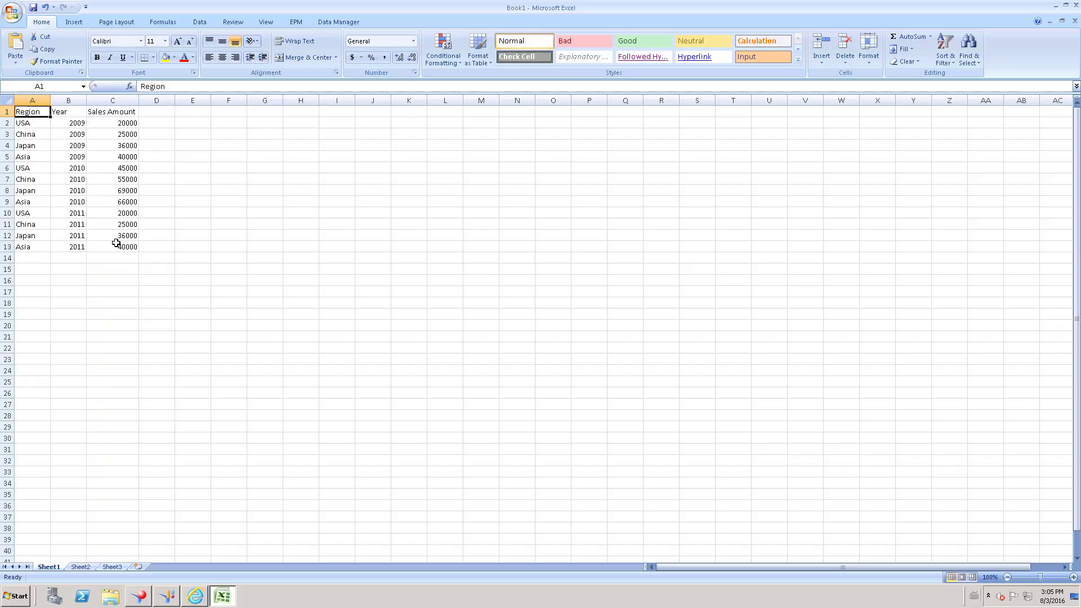
pyautogui.click(39, 135)
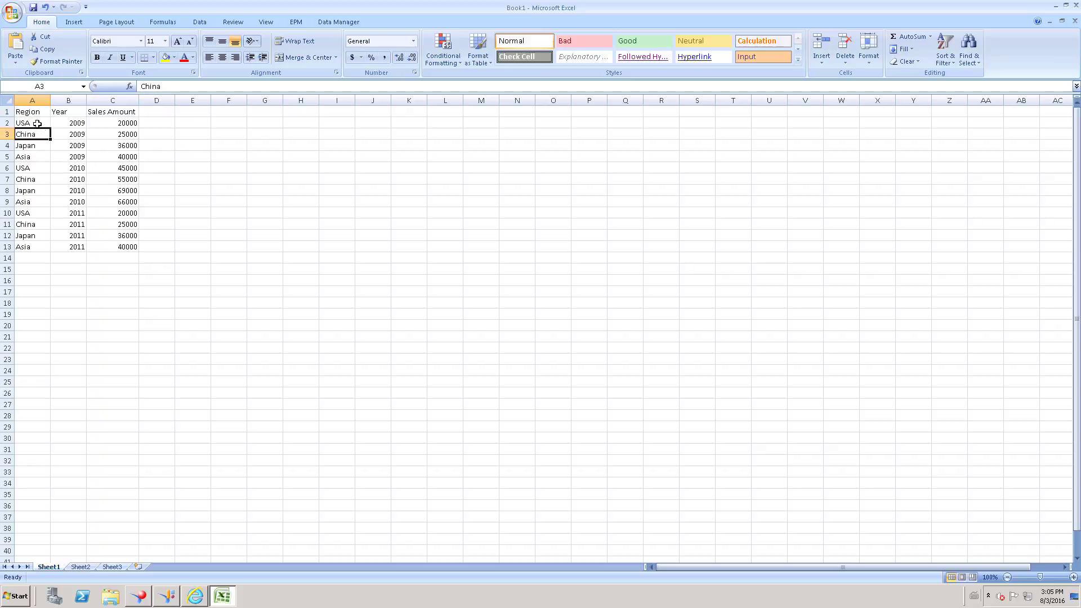
pyautogui.click(40, 120)
pyautogui.click(40, 134)
pyautogui.click(66, 121)
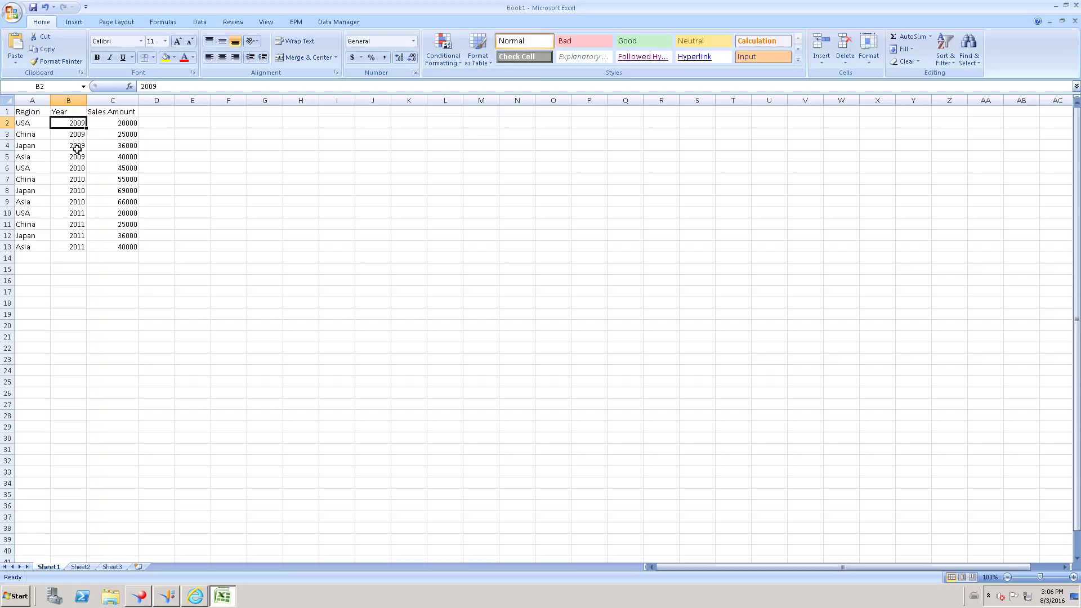
pyautogui.click(74, 137)
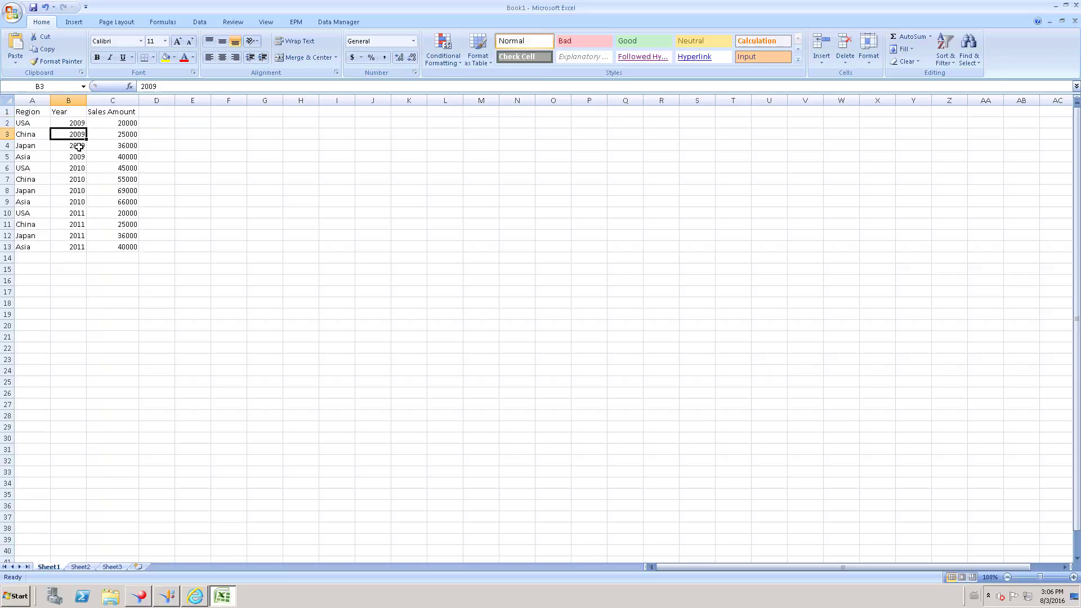
pyautogui.click(79, 158)
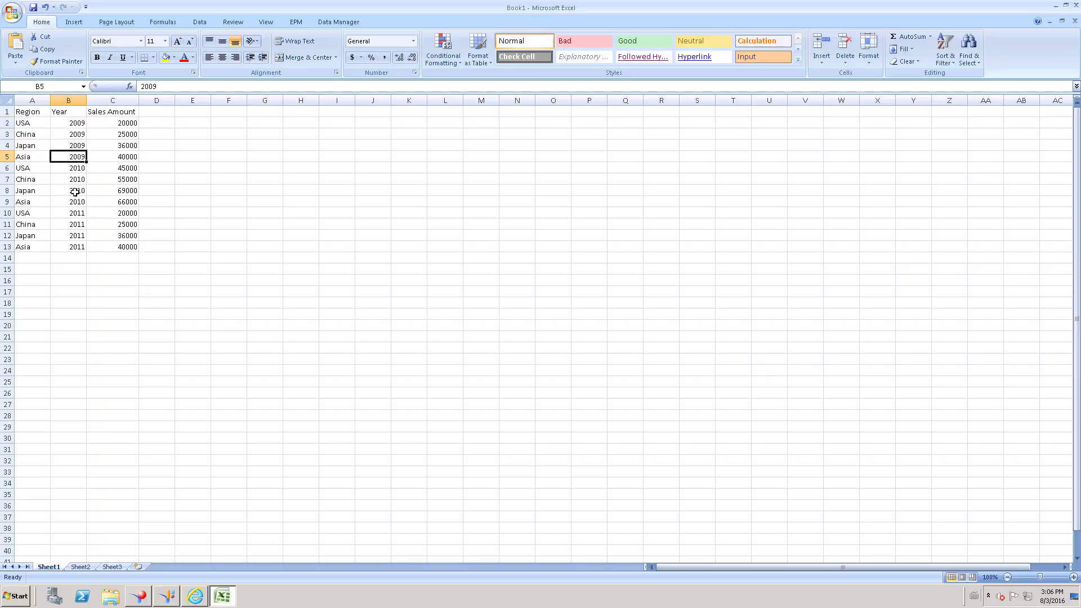
pyautogui.click(79, 190)
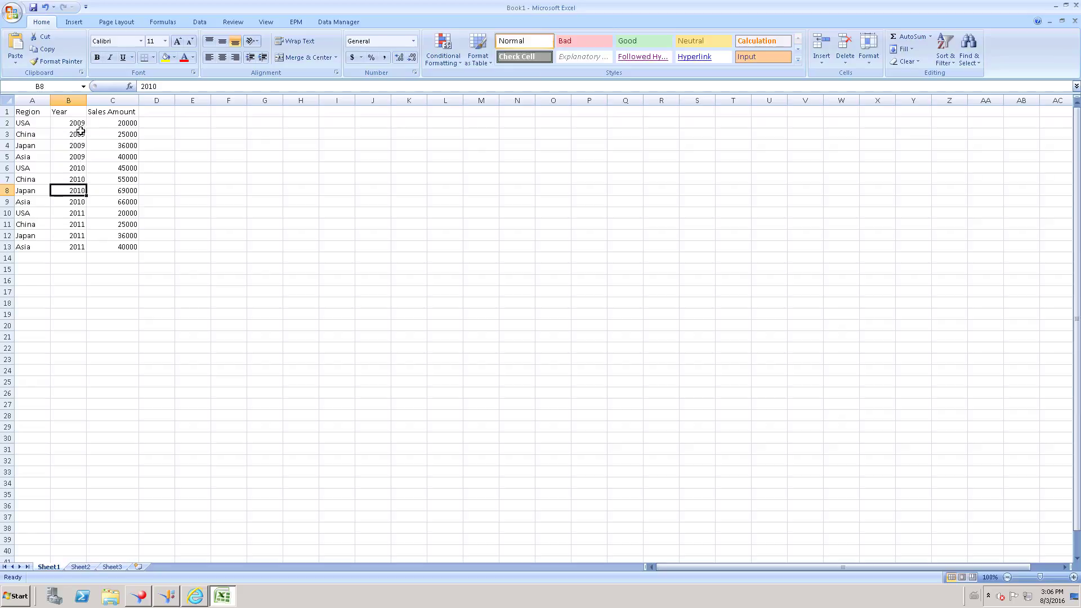
pyautogui.moveTo(75, 246); pyautogui.dragTo(73, 123)
# Step: Highlight the Region, Year and Sales Amount headings and select the sales amount values
pyautogui.click(35, 112)
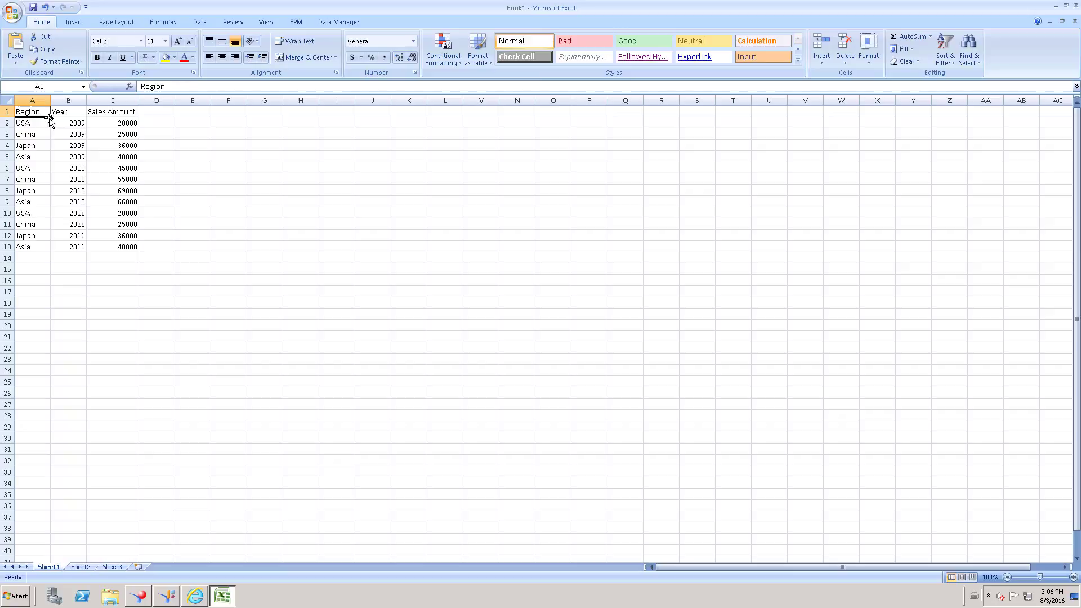
pyautogui.click(63, 114)
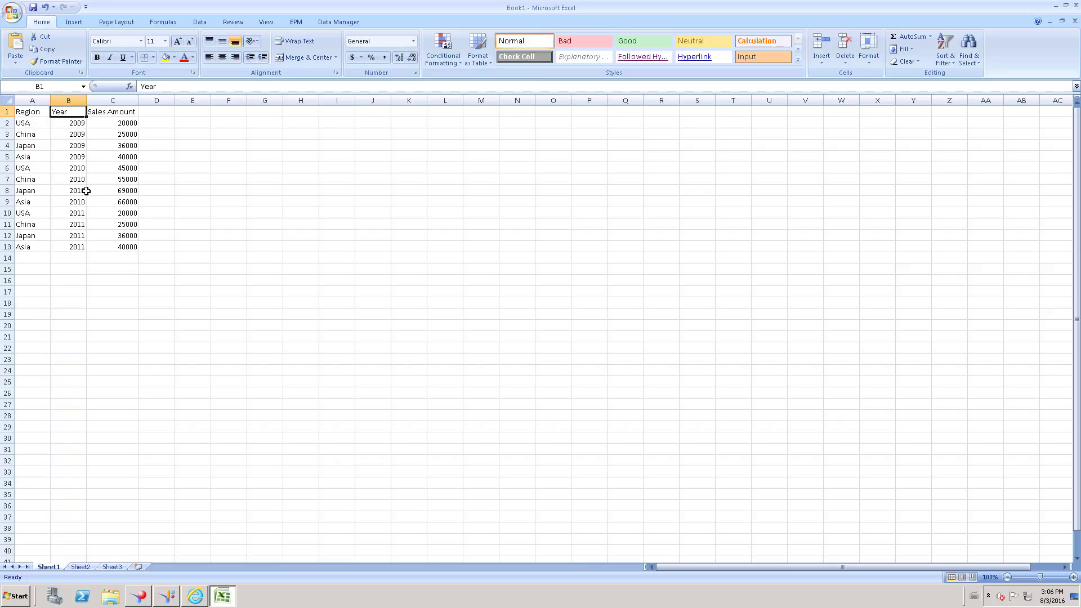
pyautogui.click(116, 123)
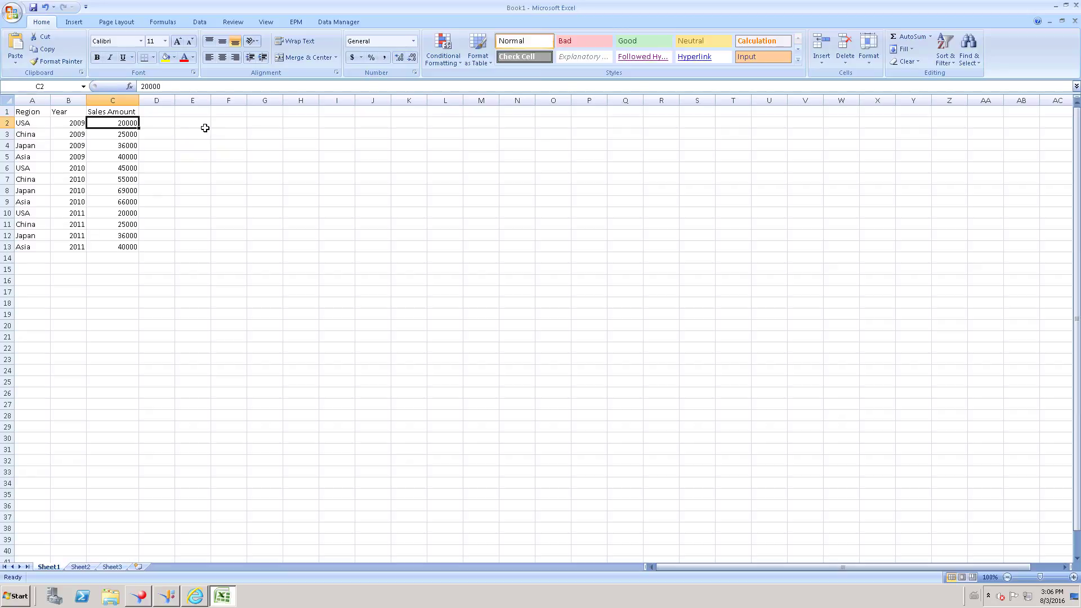
pyautogui.click(110, 113)
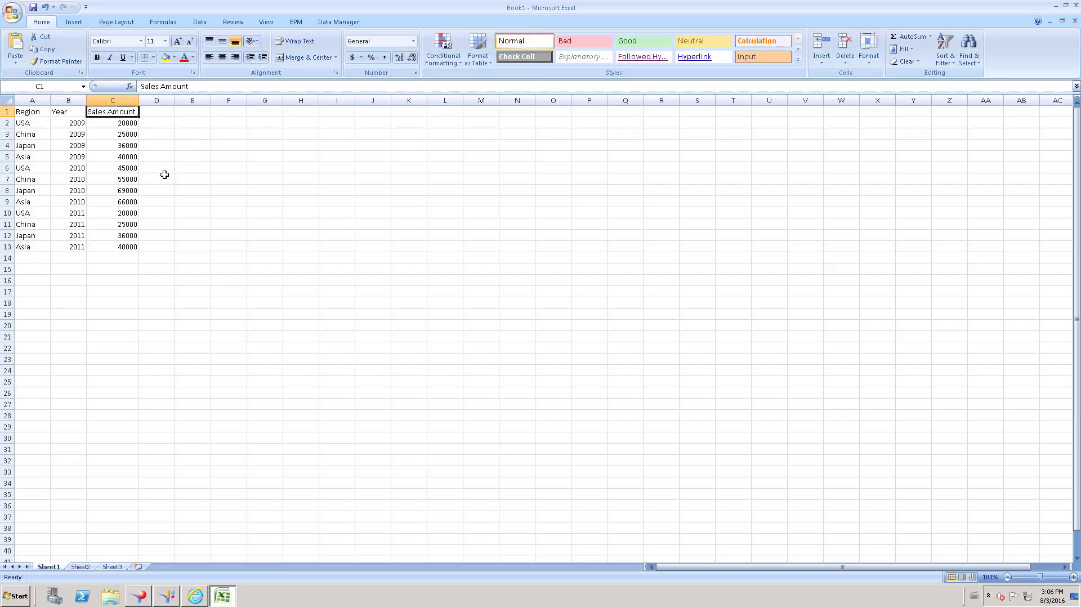
pyautogui.click(263, 193)
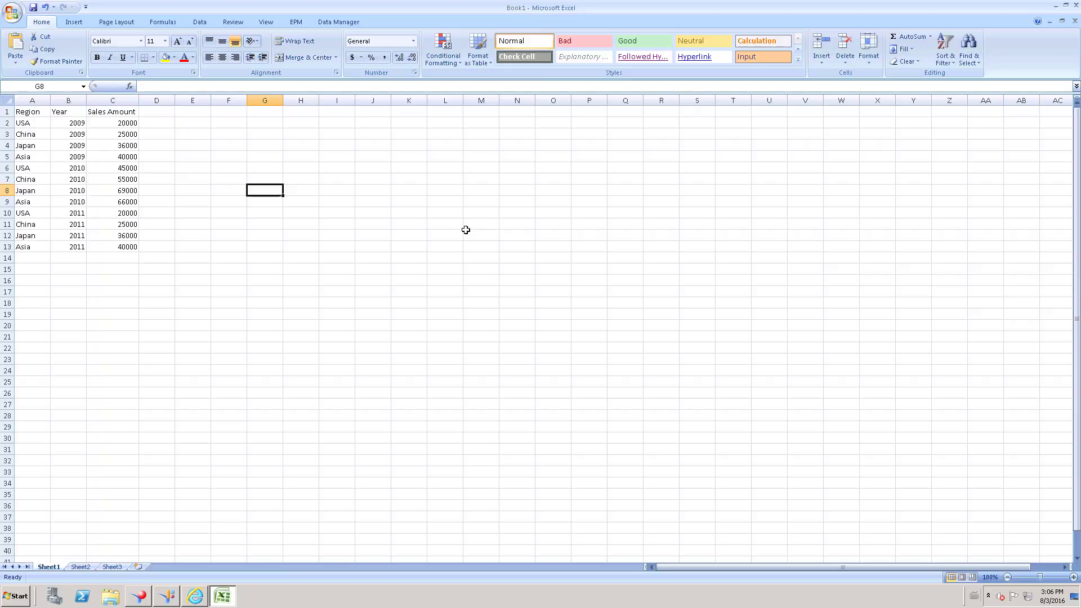
pyautogui.moveTo(101, 113); pyautogui.dragTo(124, 249)
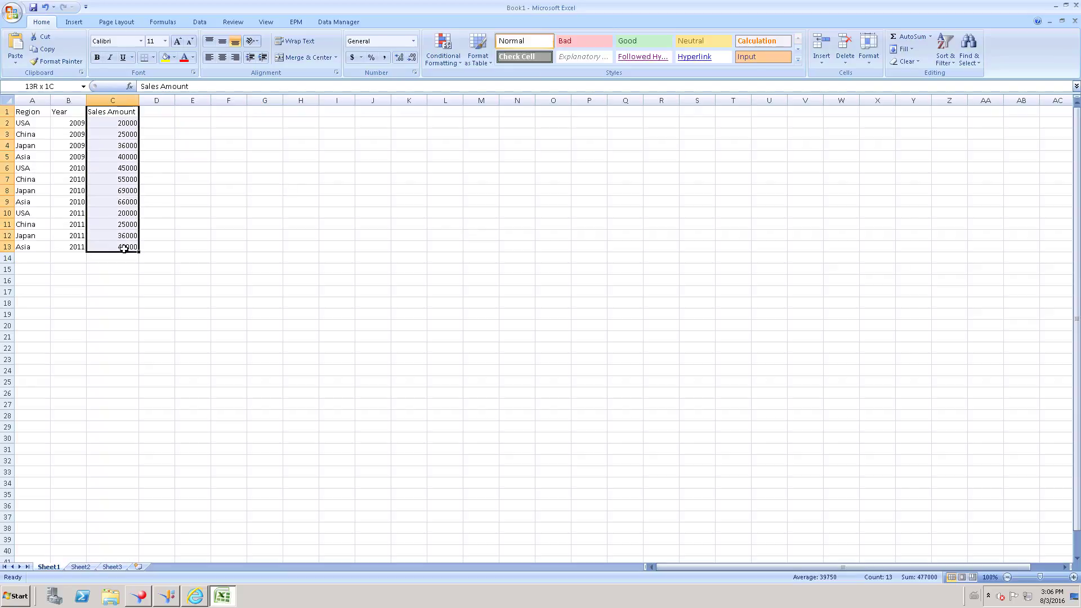
pyautogui.click(169, 172)
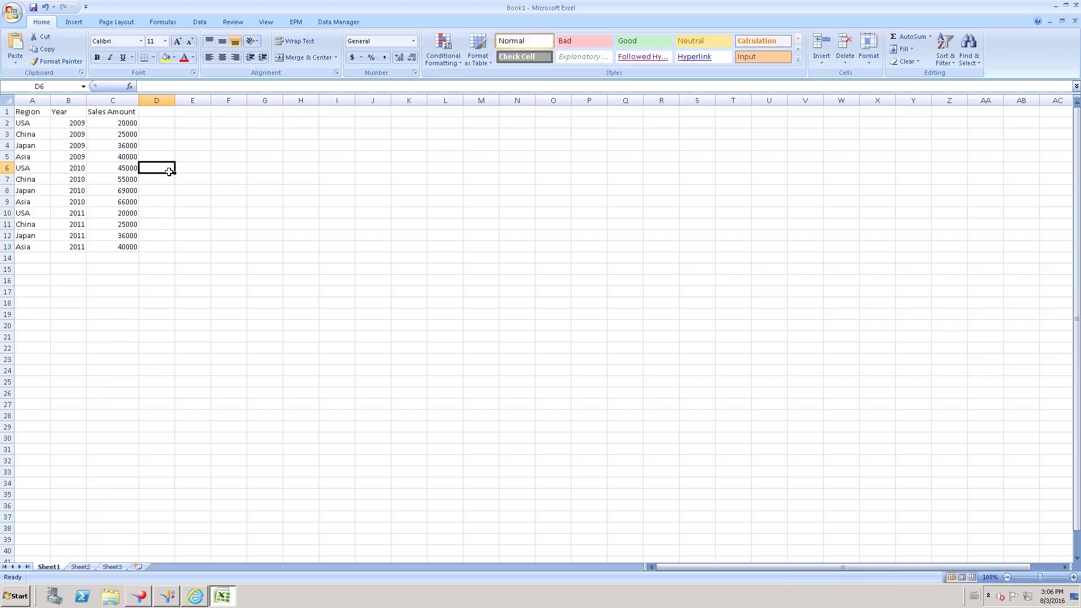
pyautogui.moveTo(127, 122); pyautogui.dragTo(126, 246)
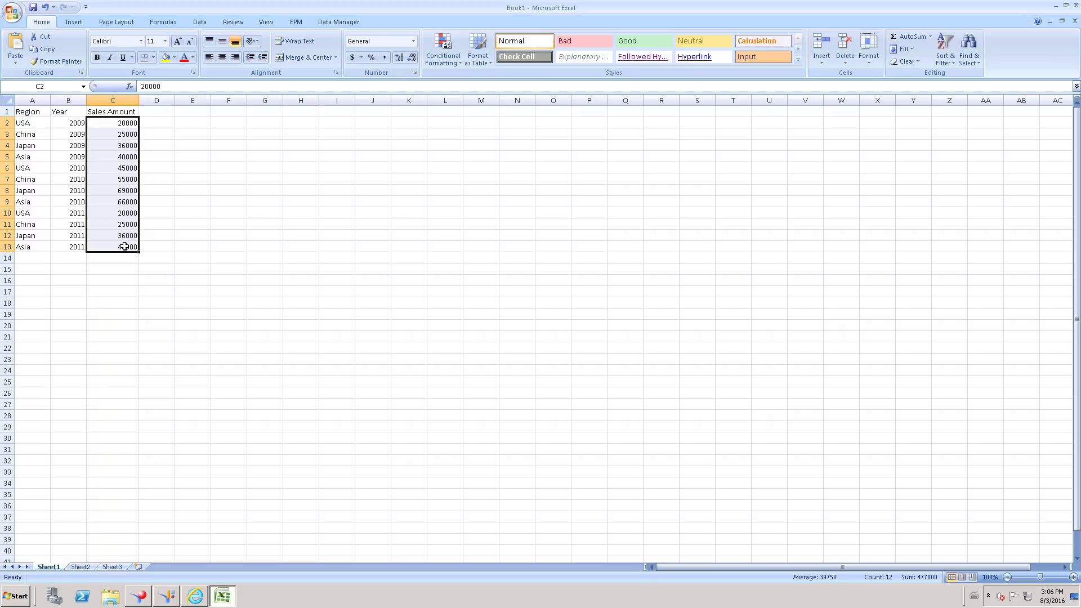
# Step: On Sheet2, delete the 'percent' label in F7 and select the sum-to-max labels F2:F6
pyautogui.click(83, 567)
pyautogui.click(219, 179)
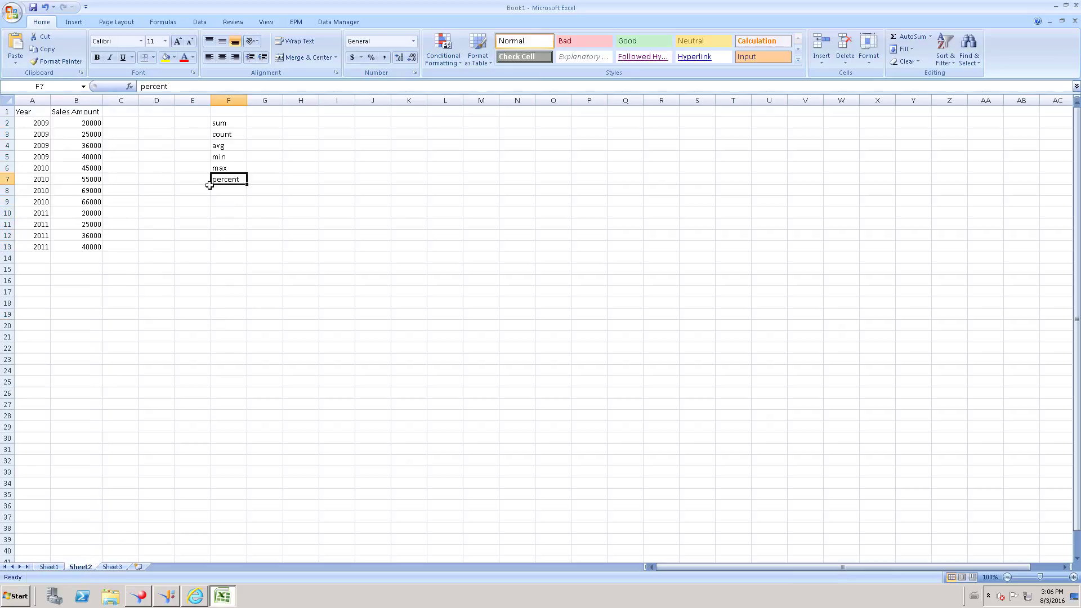
pyautogui.press('Delete')
pyautogui.click(227, 121)
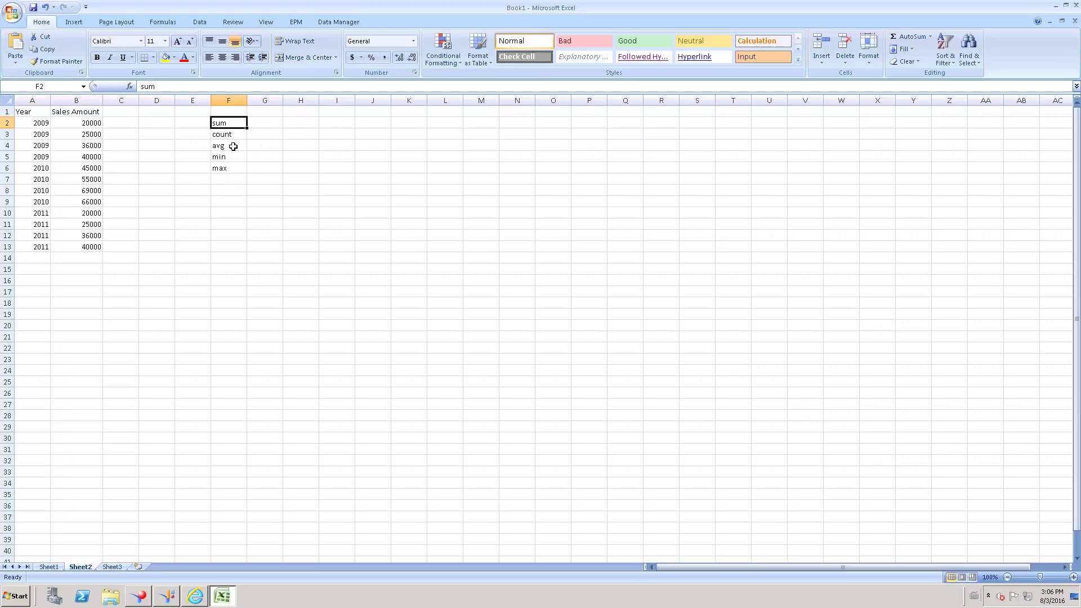
pyautogui.click(236, 155)
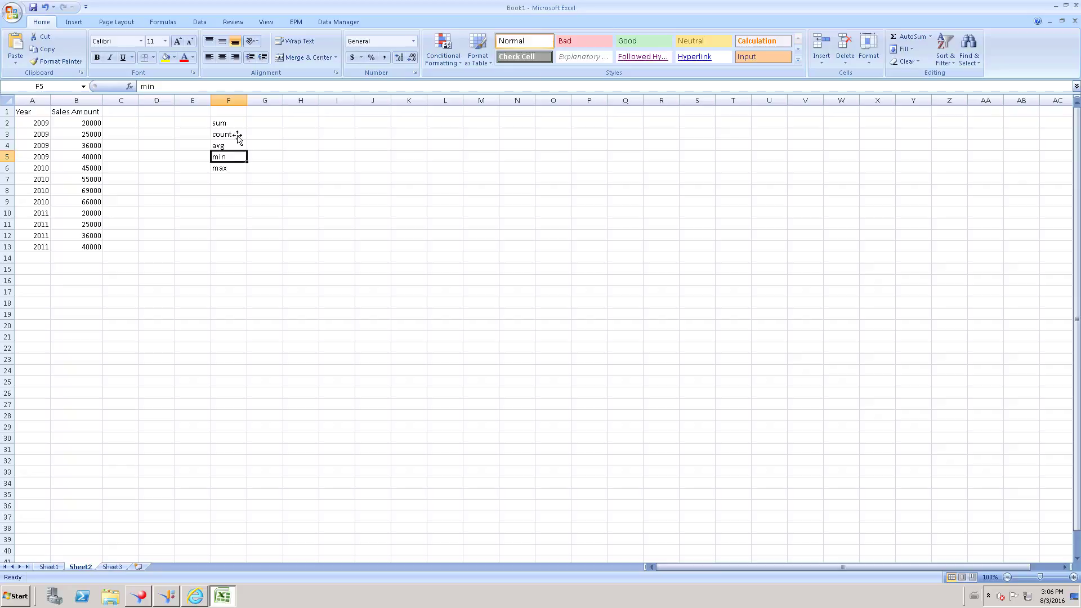
pyautogui.moveTo(225, 120); pyautogui.dragTo(226, 170)
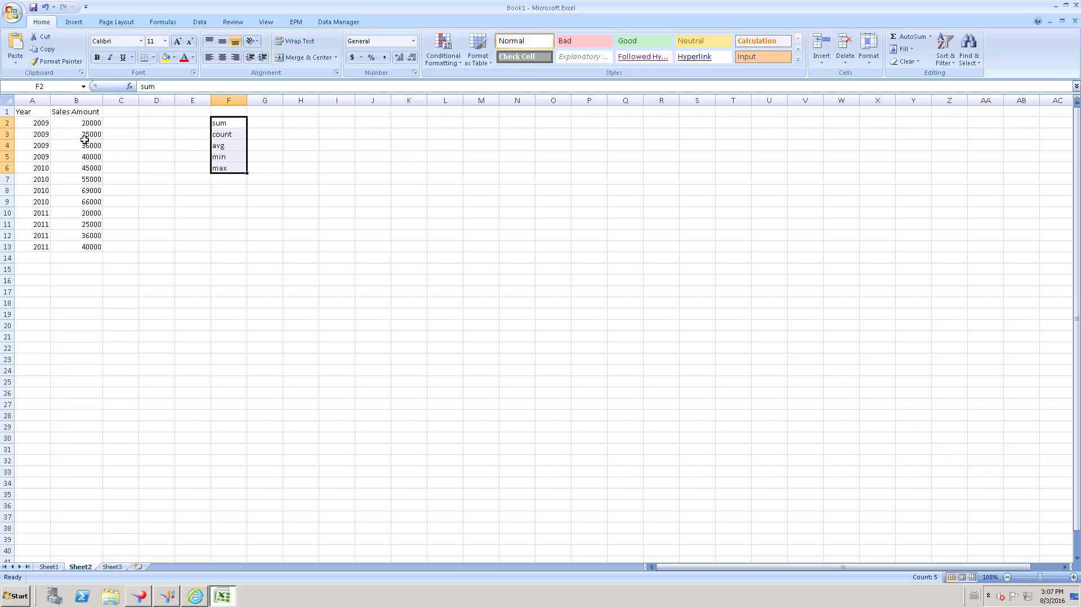
# Step: On Sheet1, select the whole Region/Year/Sales Amount table, then its first row's region, year and amount
pyautogui.click(47, 567)
pyautogui.click(57, 169)
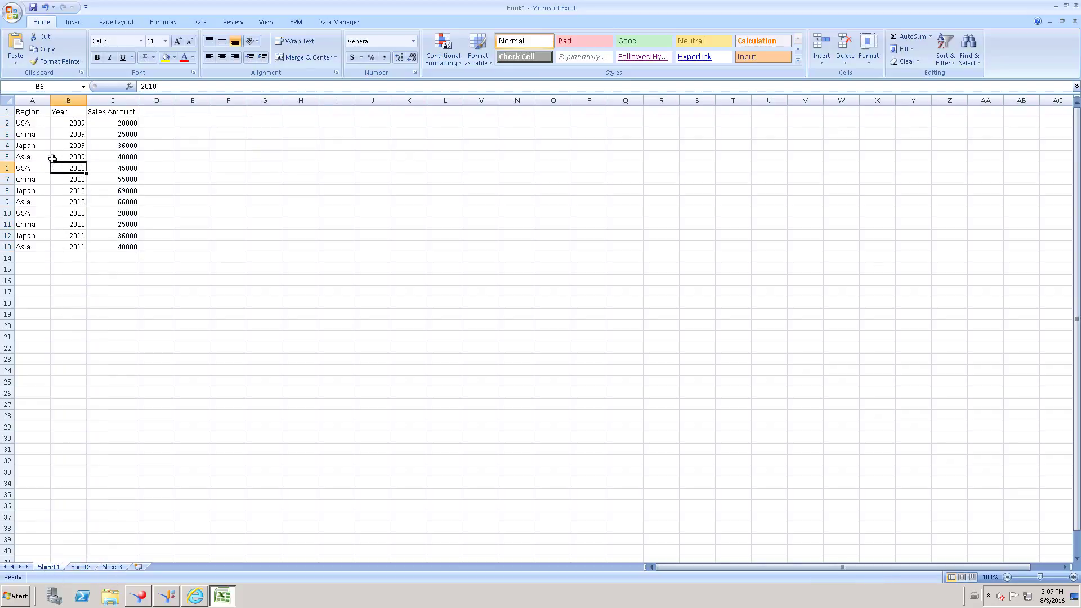
pyautogui.moveTo(25, 112); pyautogui.dragTo(135, 249)
pyautogui.moveTo(27, 125); pyautogui.dragTo(70, 124)
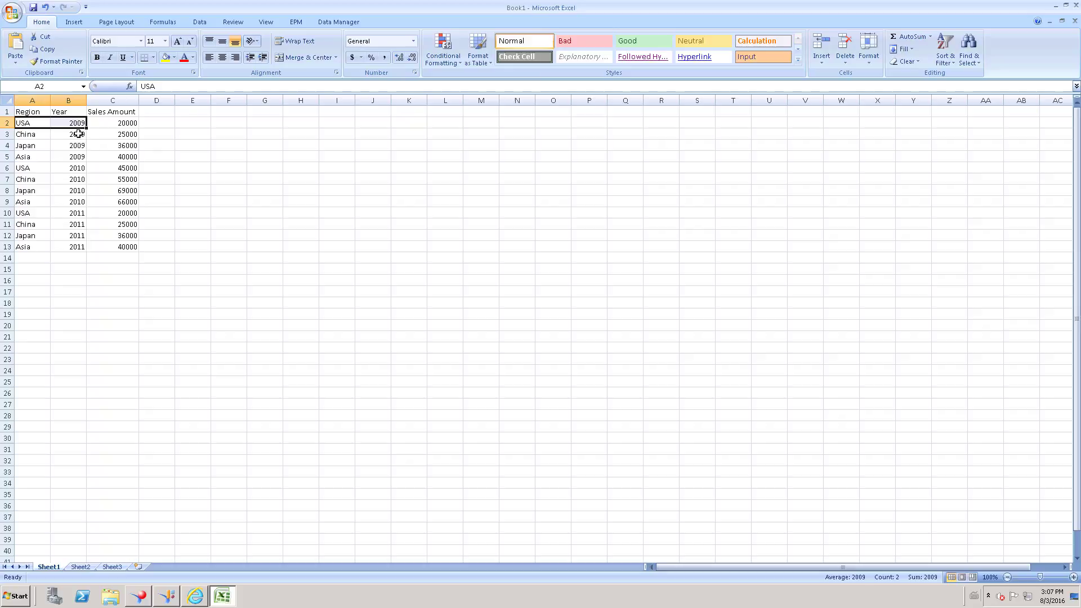
pyautogui.click(125, 124)
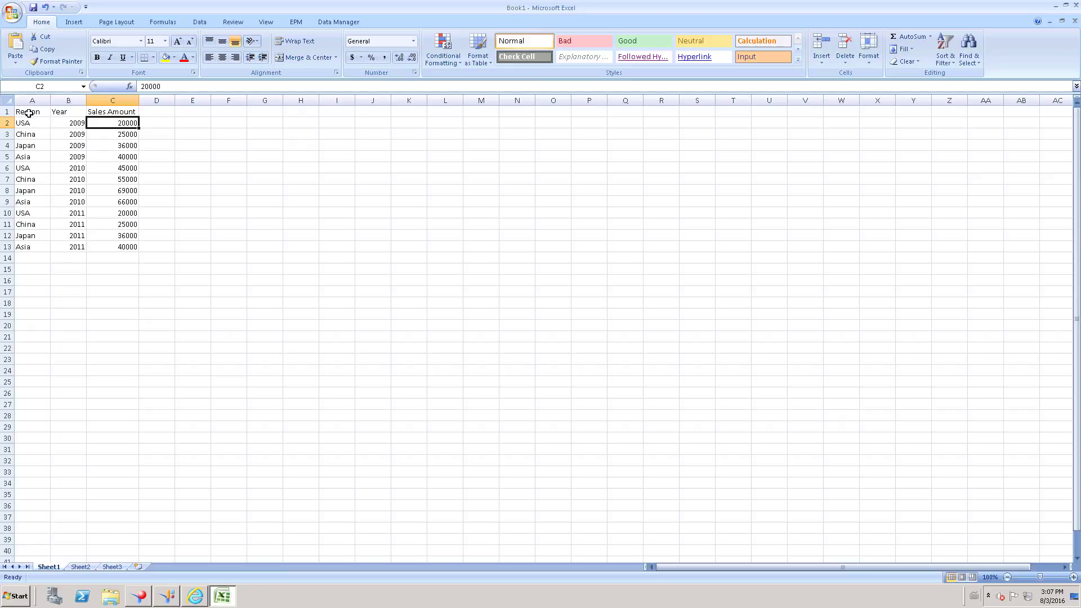
pyautogui.moveTo(28, 111); pyautogui.dragTo(125, 251)
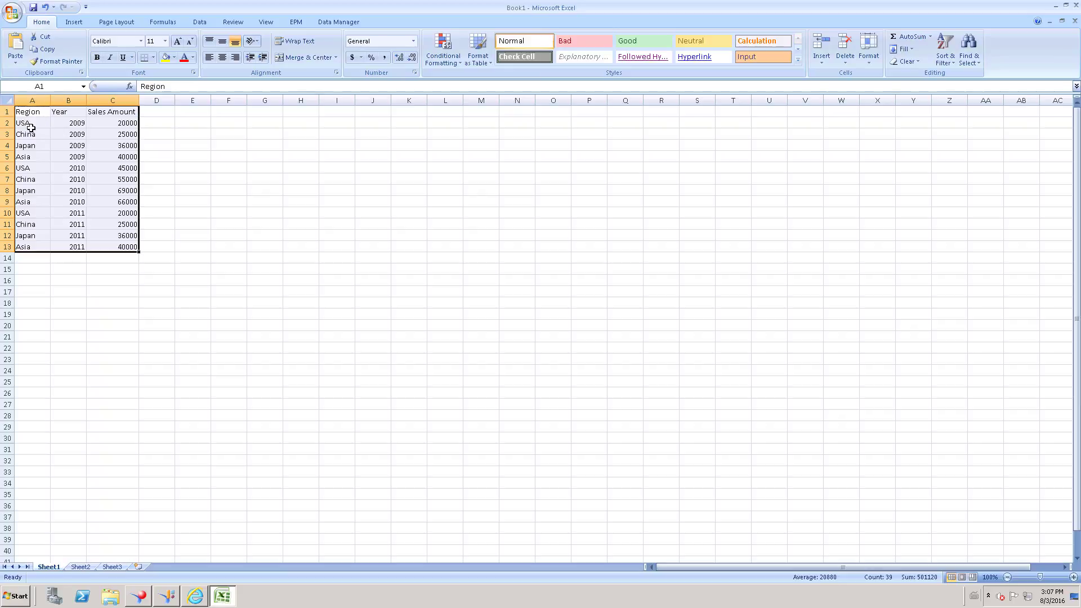
# Step: On Sheet2, select the Year and Sales Amount data, then the 2009 rows and 2010–2011 groups
pyautogui.click(81, 567)
pyautogui.click(122, 273)
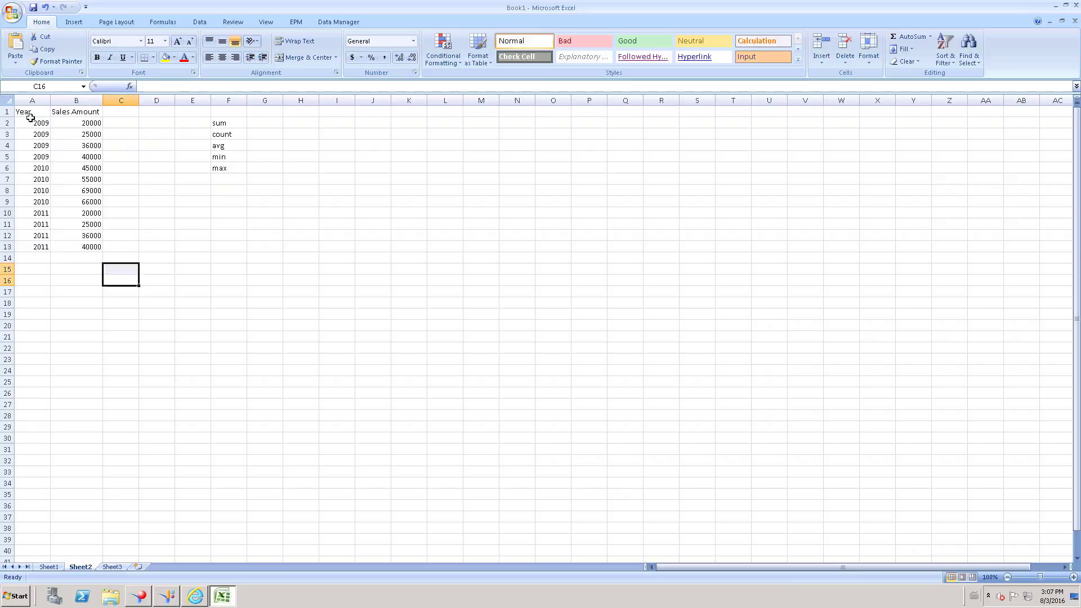
pyautogui.moveTo(21, 110); pyautogui.dragTo(89, 246)
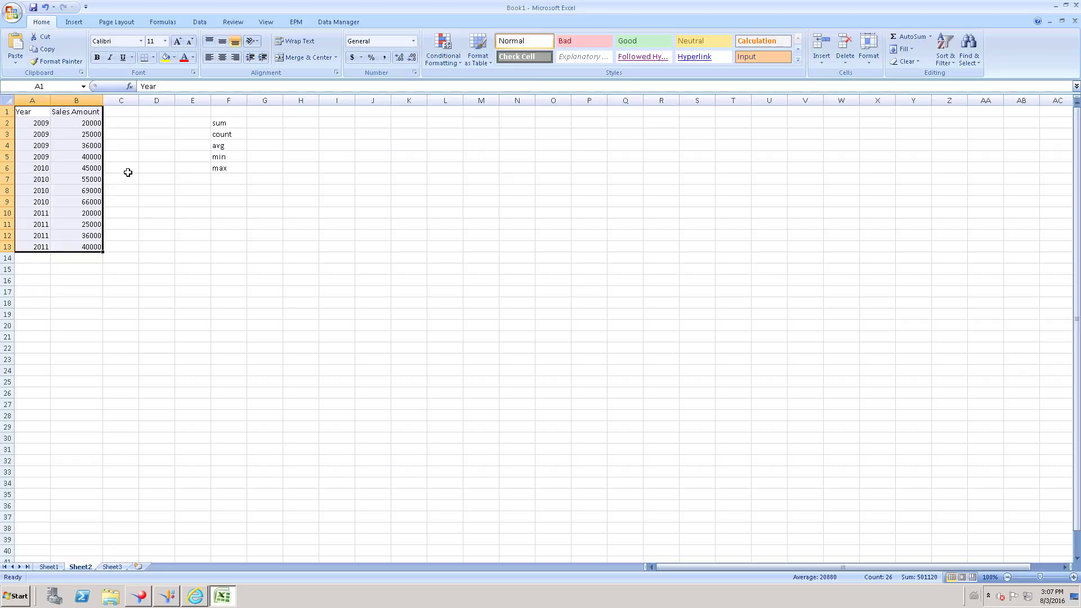
pyautogui.click(56, 133)
pyautogui.moveTo(43, 122); pyautogui.dragTo(39, 247)
pyautogui.click(39, 214)
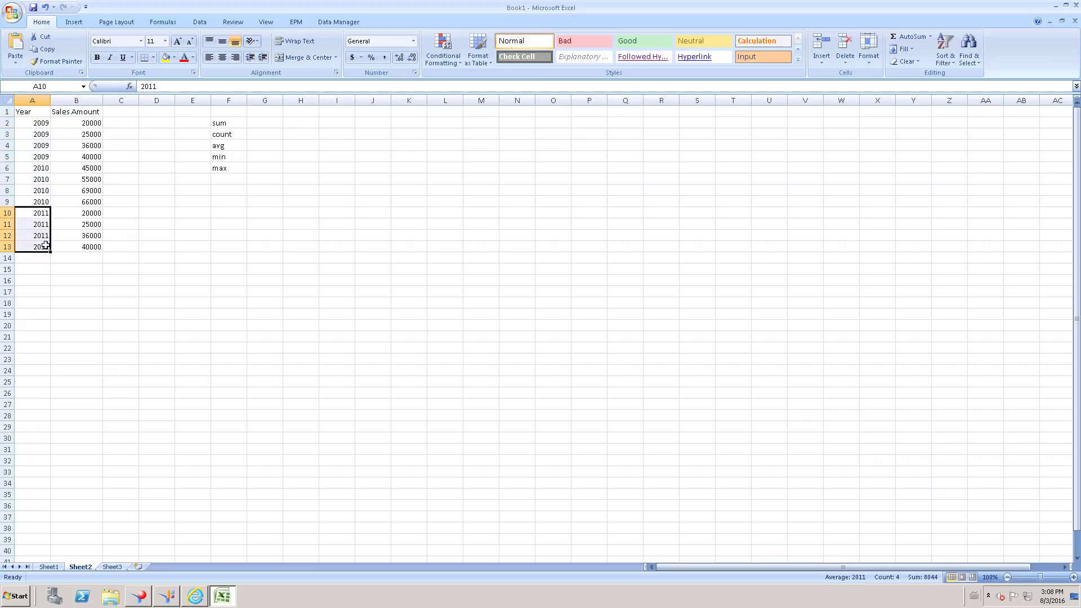
pyautogui.click(42, 123)
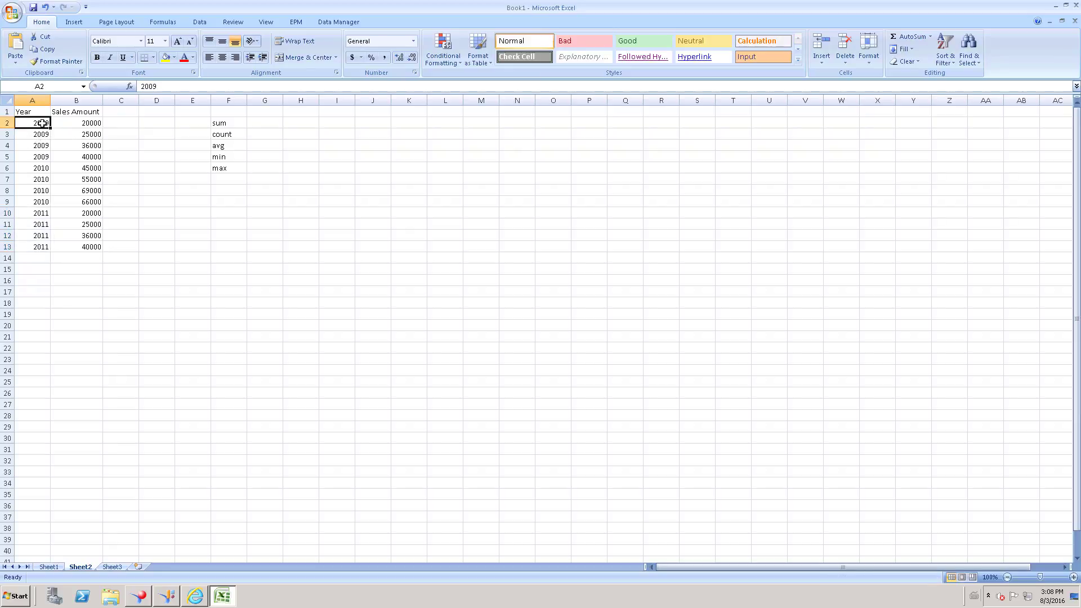
pyautogui.moveTo(76, 123); pyautogui.dragTo(78, 152)
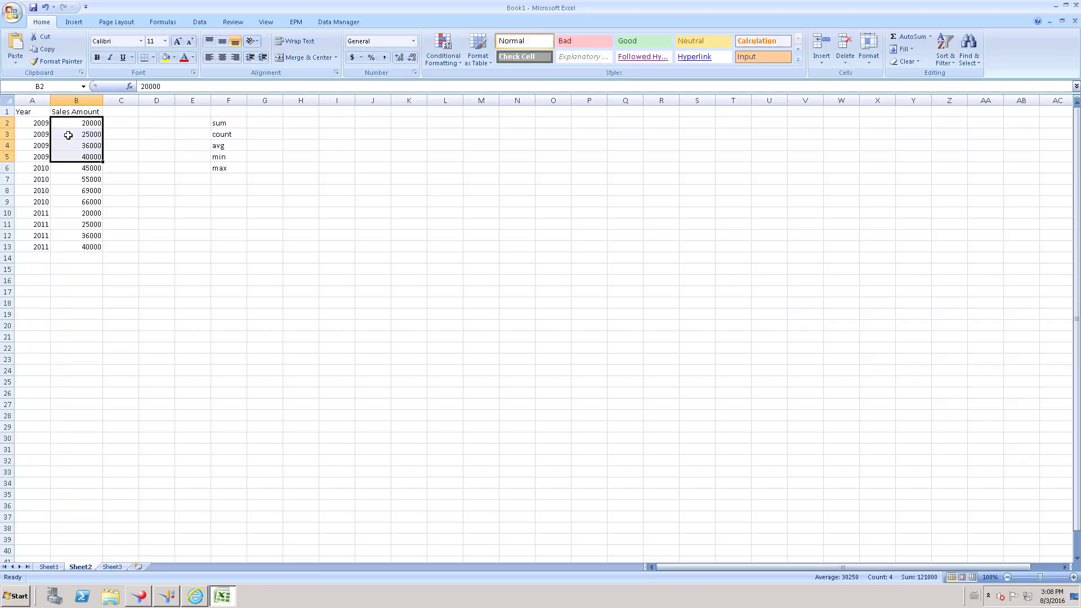
pyautogui.moveTo(40, 120); pyautogui.dragTo(41, 155)
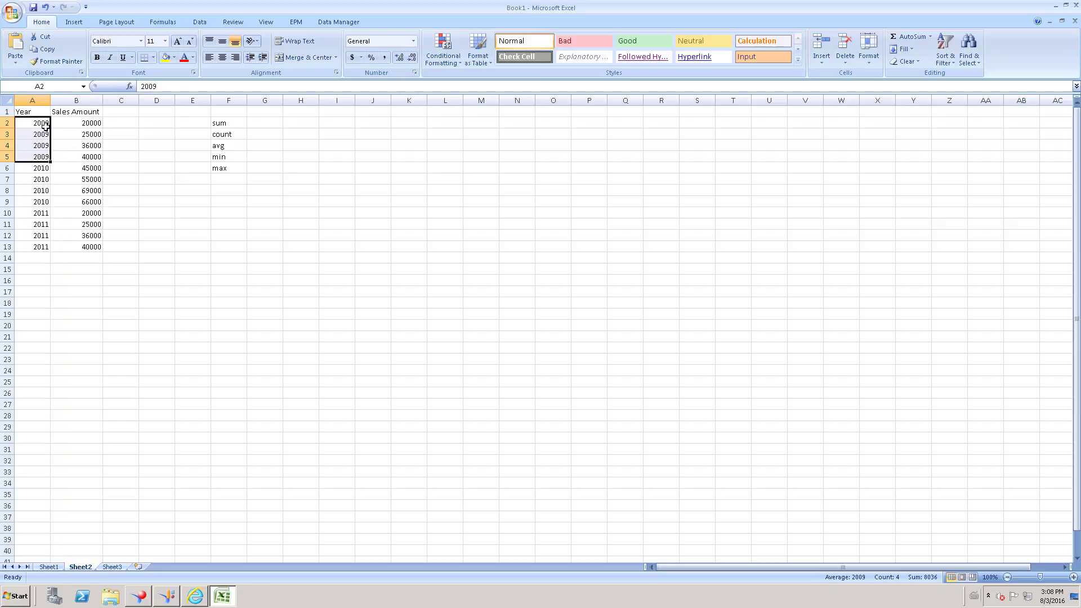
pyautogui.moveTo(82, 122); pyautogui.dragTo(86, 169)
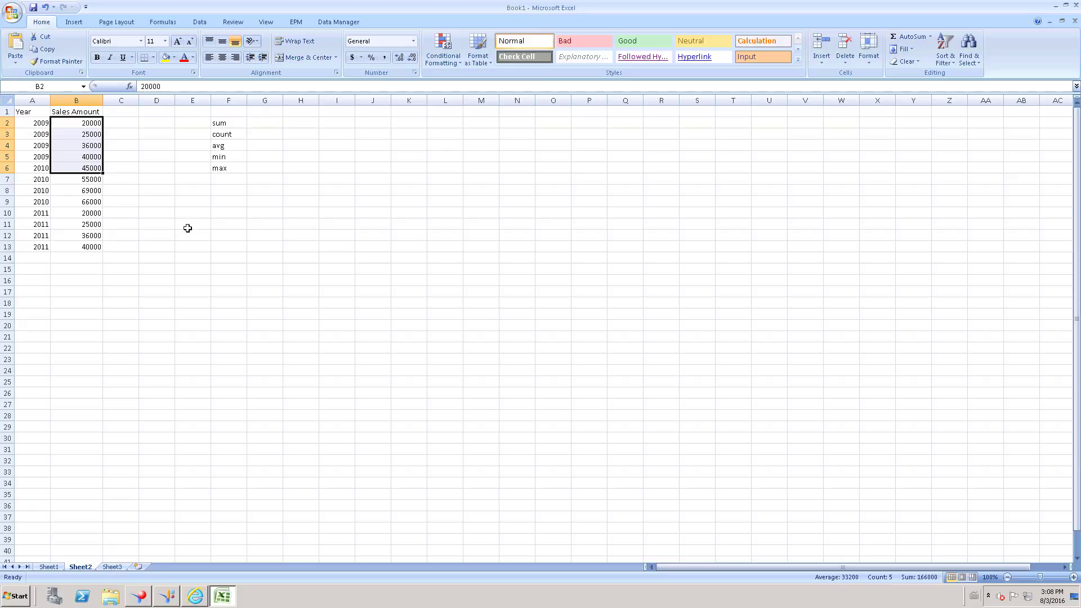
pyautogui.click(188, 204)
pyautogui.moveTo(96, 123); pyautogui.dragTo(93, 156)
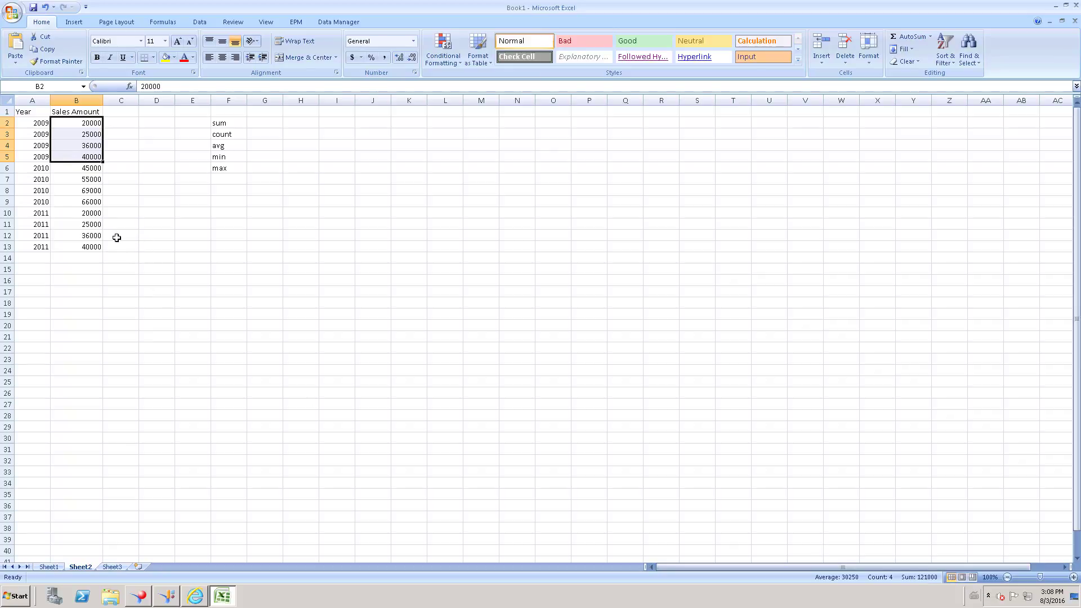
pyautogui.click(157, 246)
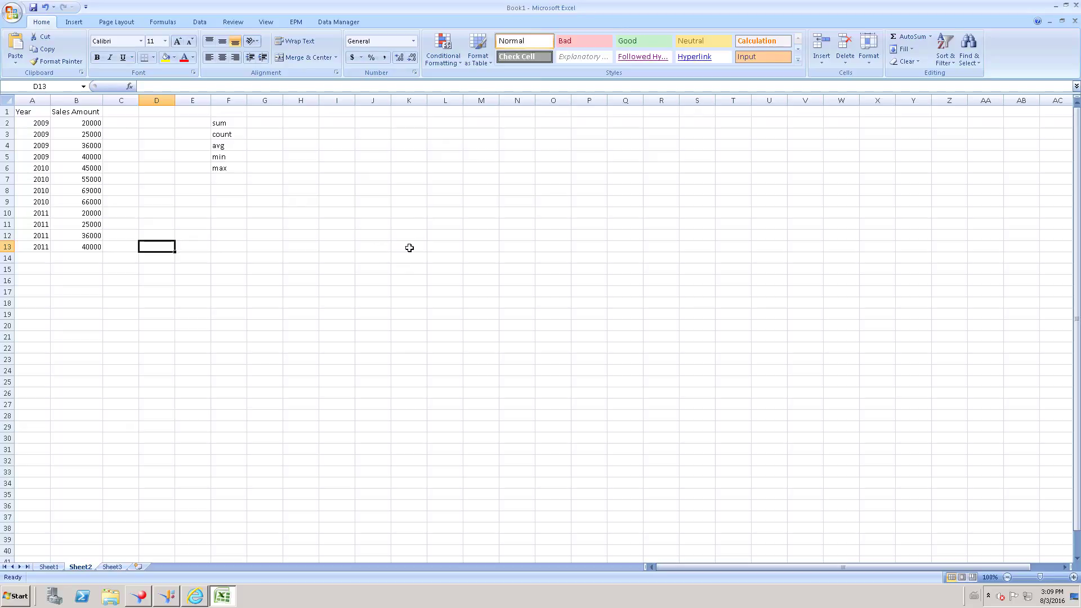
# Step: In Information Design Tool, browse the Discount measure's projection functions (Average, Count, etc.) and keep Sum
pyautogui.click(167, 596)
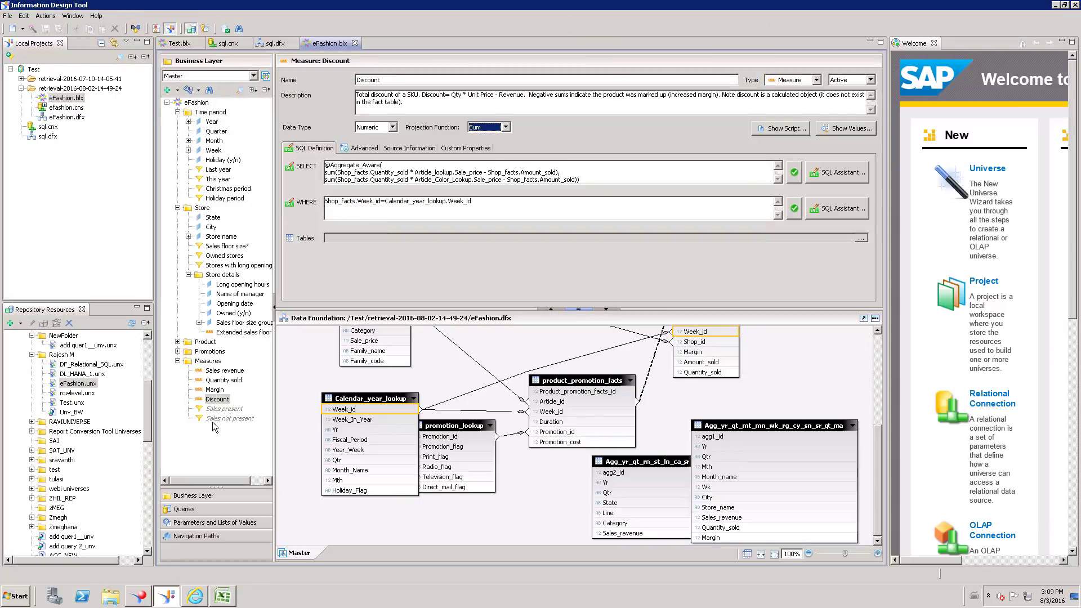
pyautogui.click(214, 390)
pyautogui.click(217, 399)
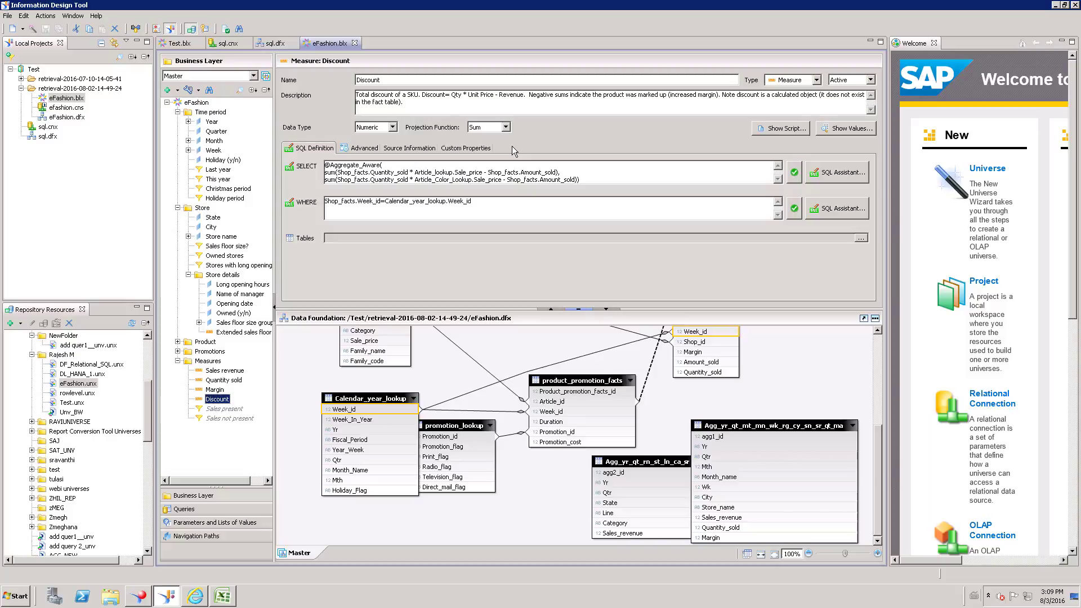
pyautogui.click(506, 128)
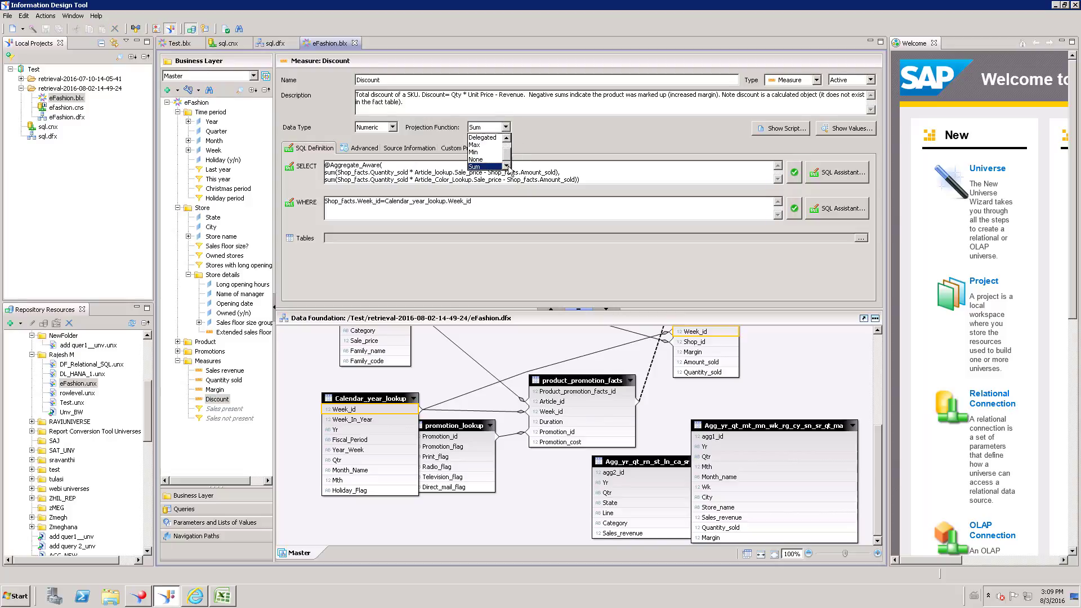
pyautogui.click(507, 138)
pyautogui.click(507, 138)
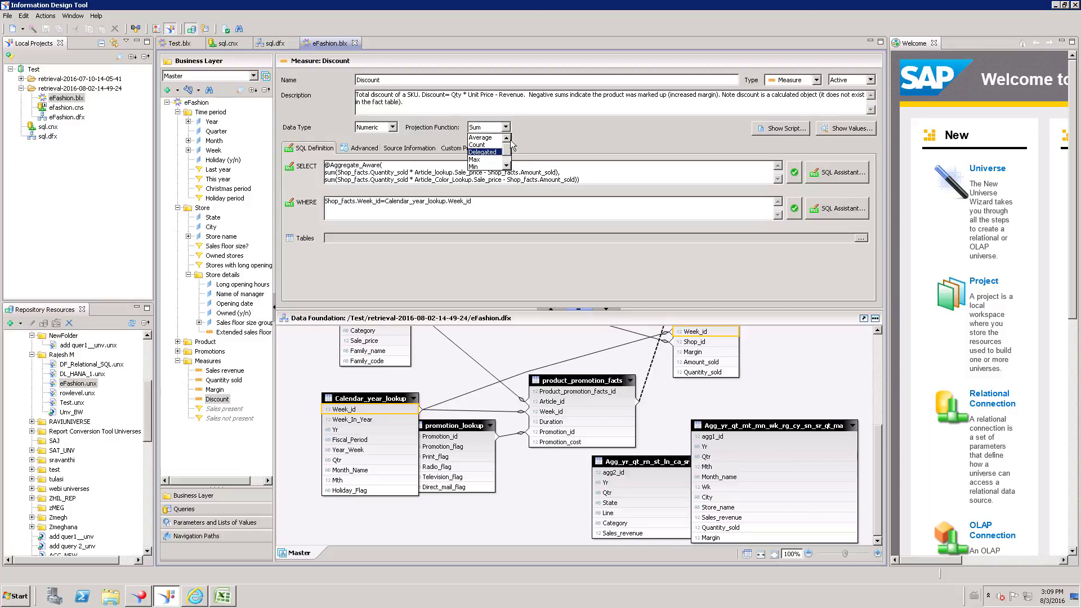
pyautogui.click(556, 132)
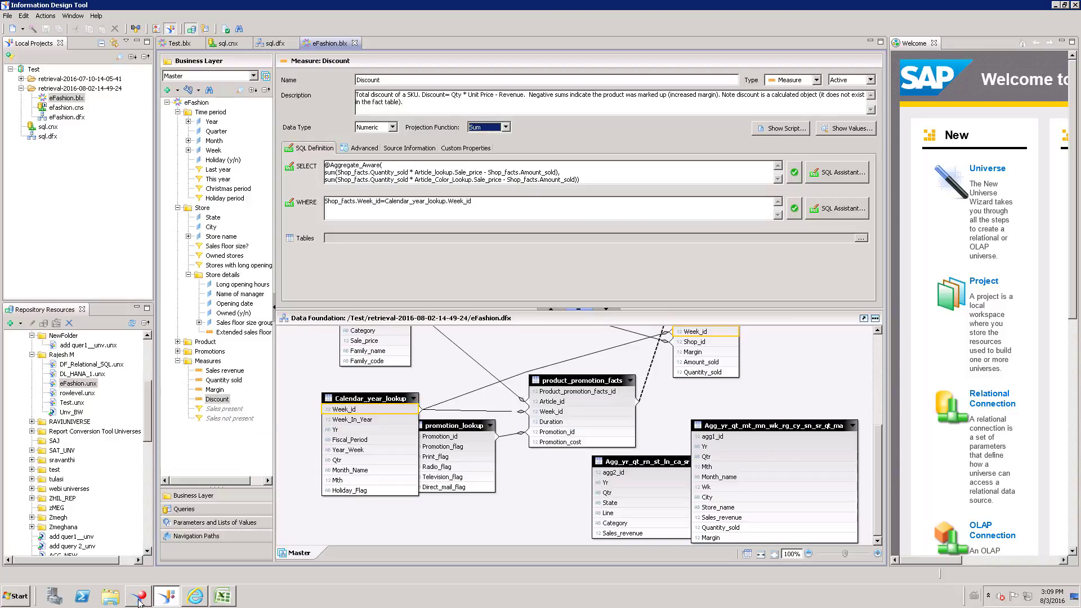
pyautogui.moveTo(139, 602)
# Step: Close the current report without saving and start a new document on the eFashion universe
pyautogui.click(139, 596)
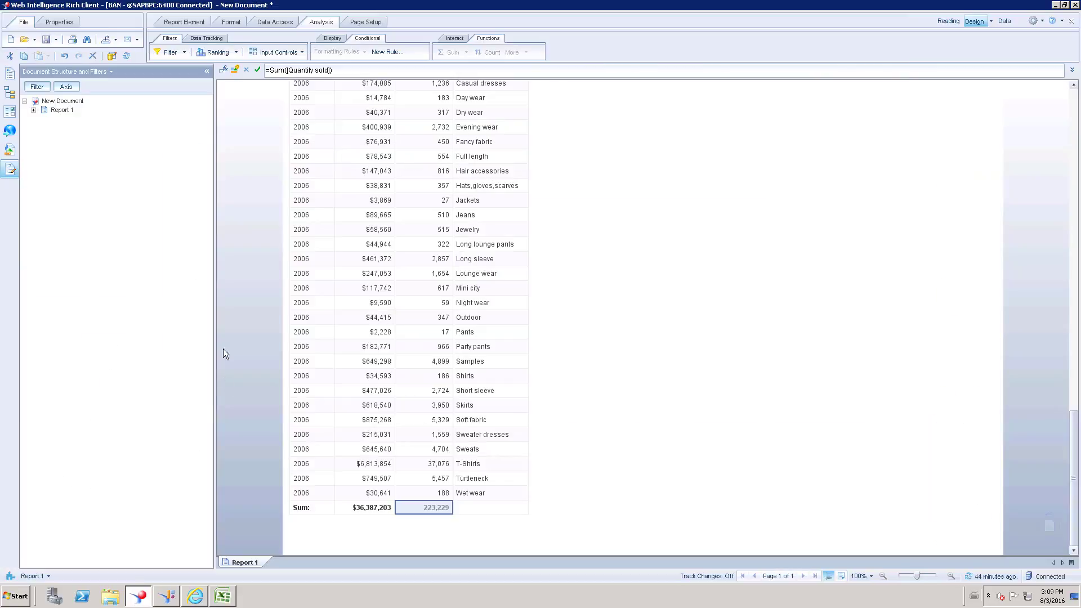
pyautogui.scroll(5, 681, 297)
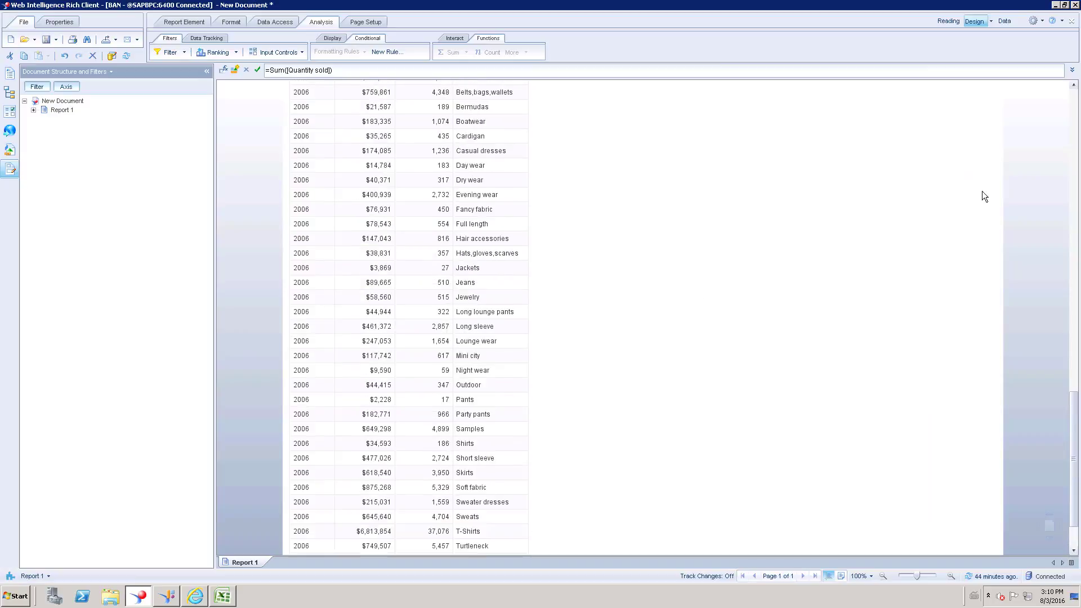
pyautogui.click(1072, 23)
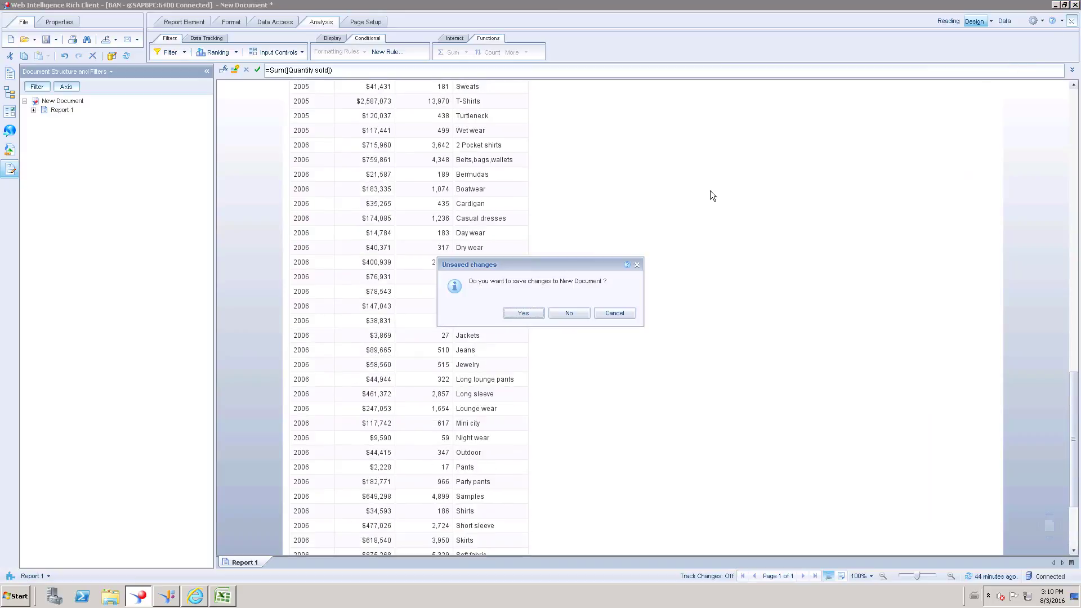
pyautogui.click(566, 317)
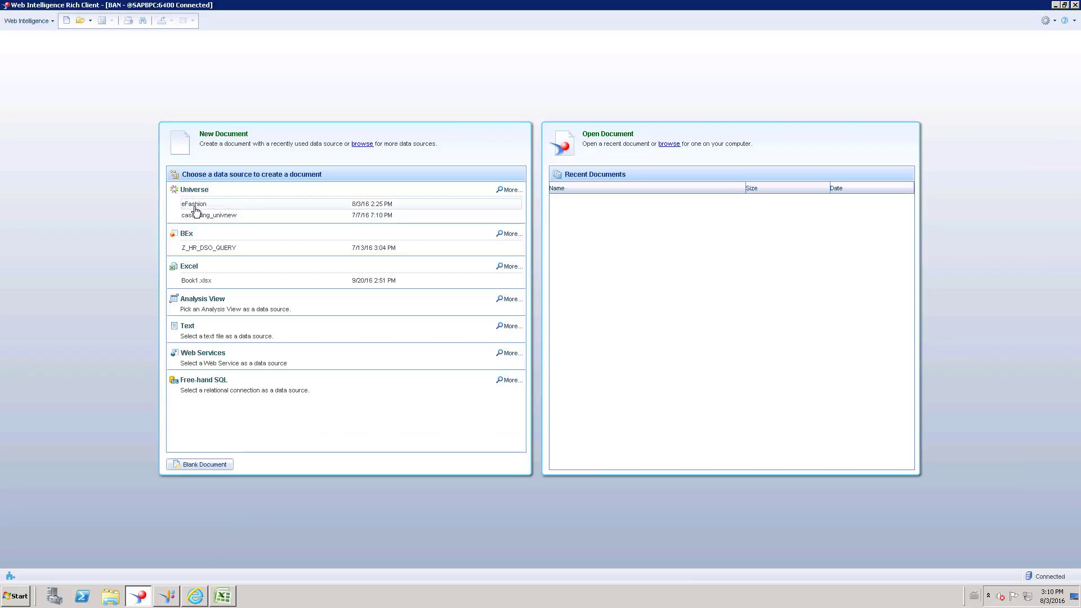
pyautogui.click(196, 211)
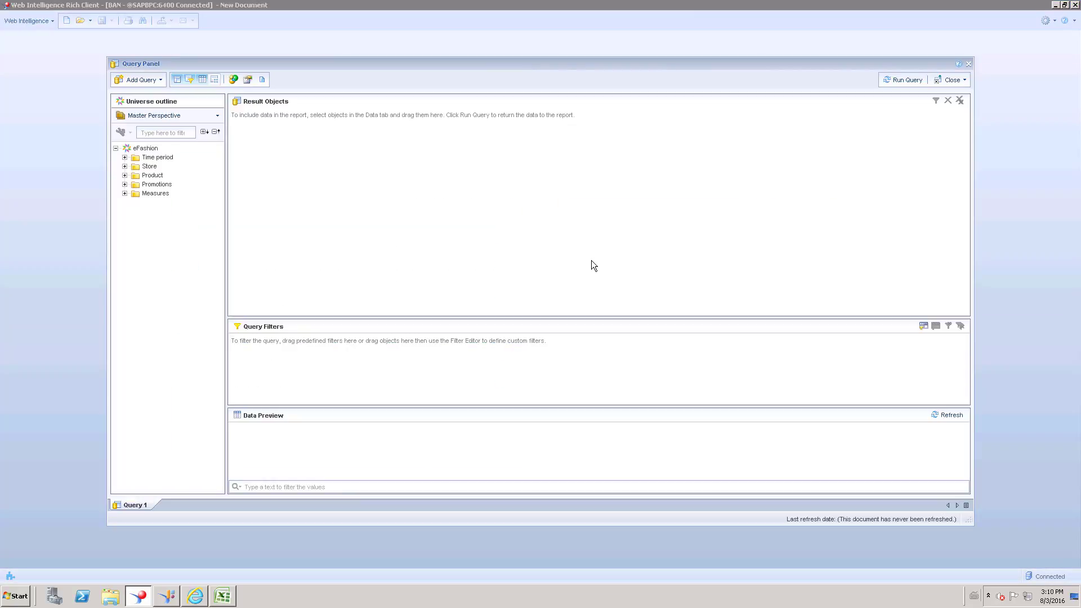
# Step: Add Year, Quantity sold, Sales revenue, Category and State to the query's Result Objects
pyautogui.click(125, 157)
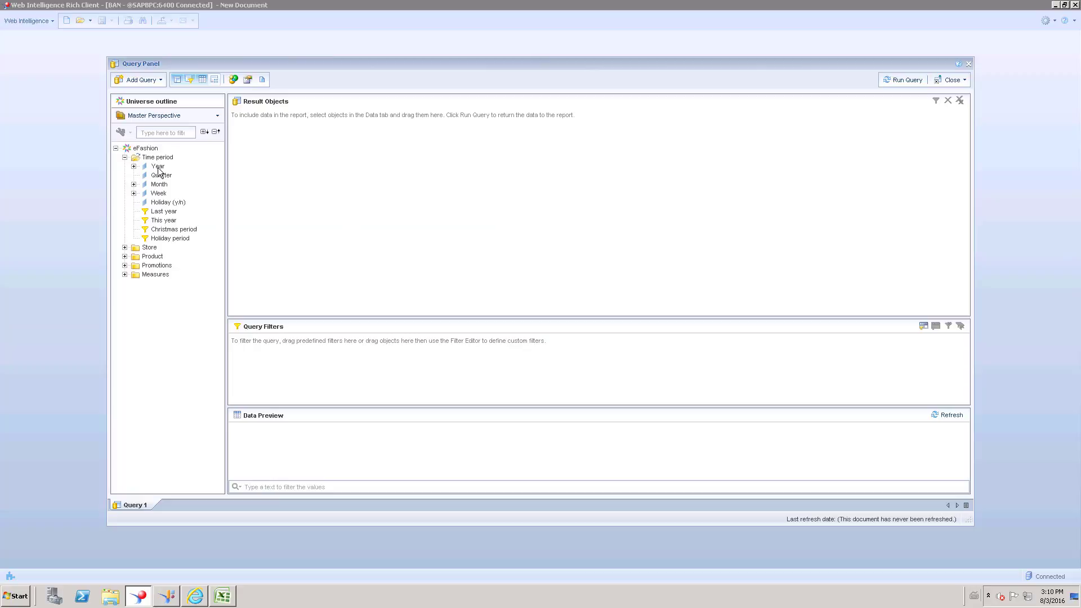
pyautogui.moveTo(158, 166); pyautogui.dragTo(321, 174)
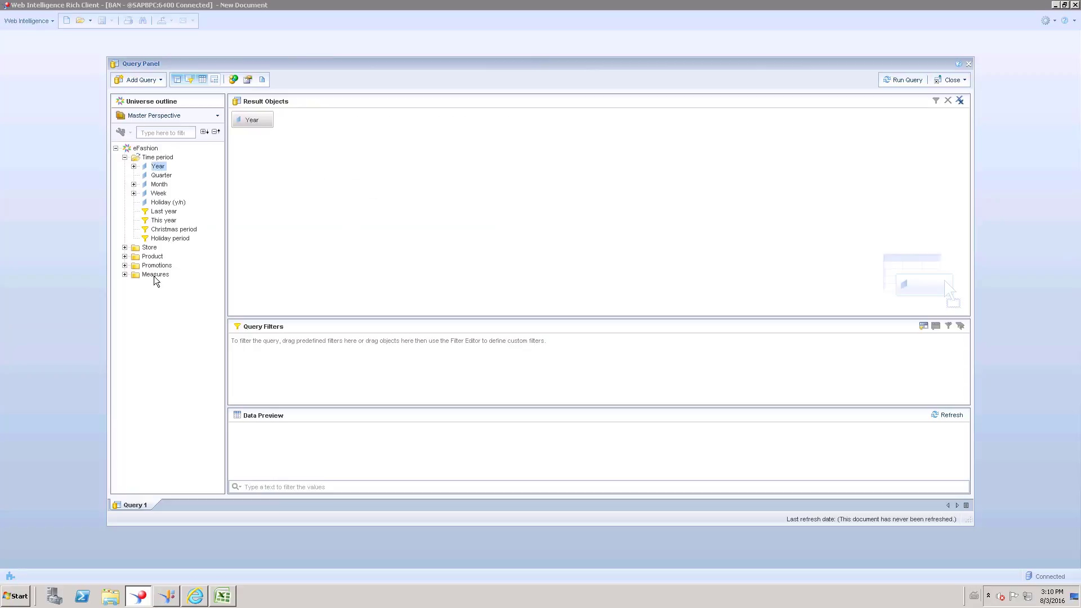
pyautogui.click(125, 247)
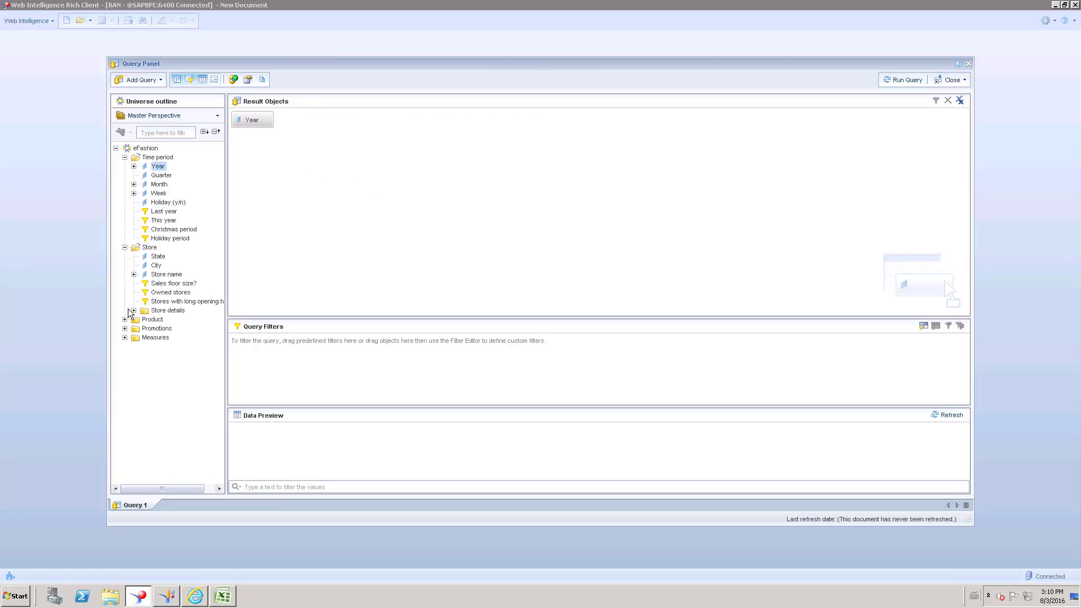
pyautogui.click(158, 256)
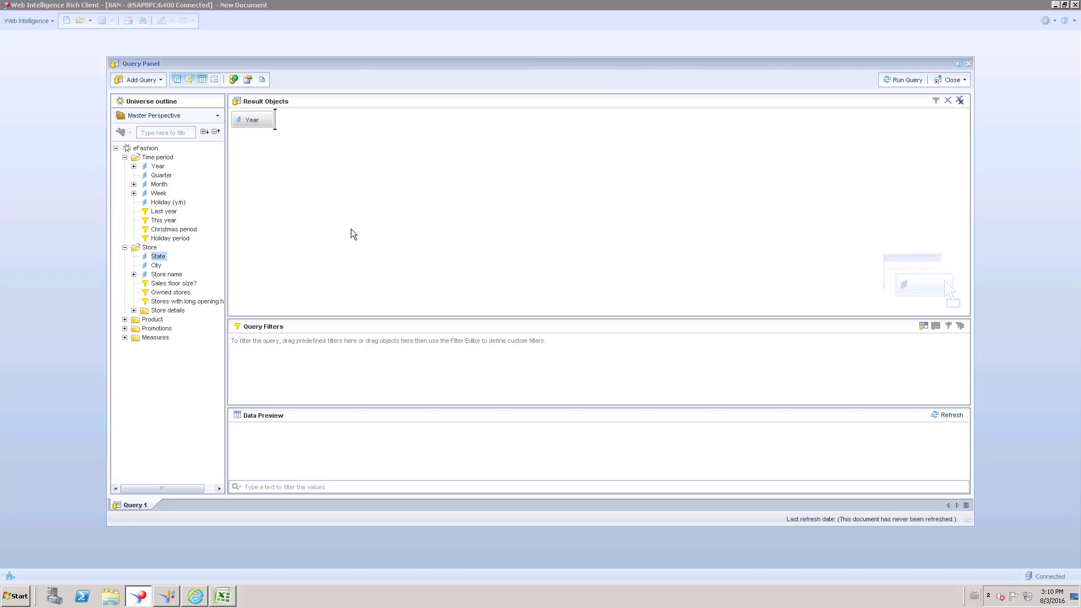
pyautogui.click(124, 320)
pyautogui.click(163, 338)
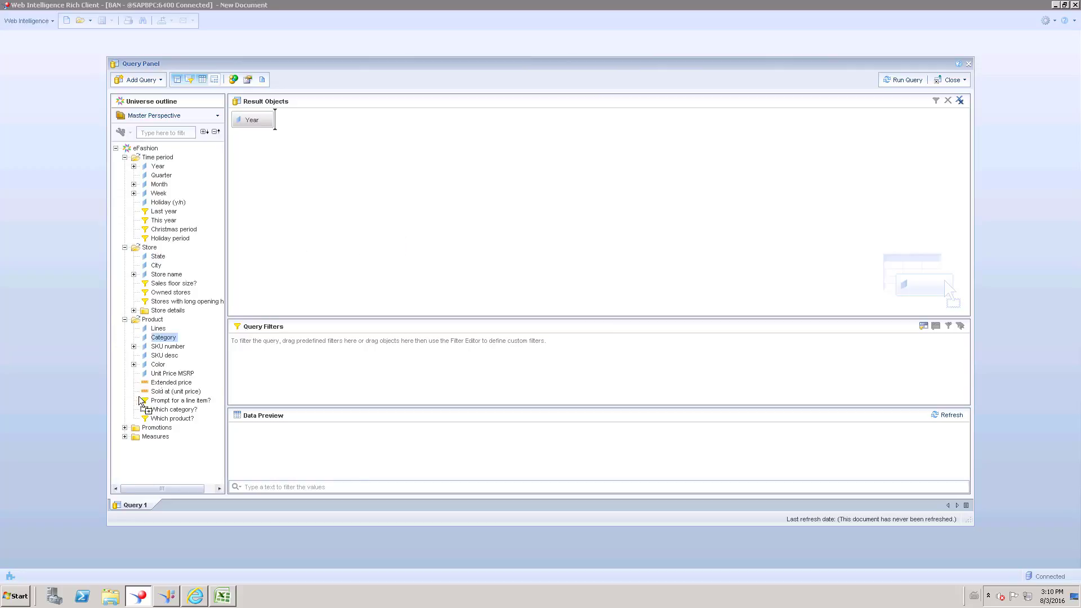
pyautogui.click(116, 437)
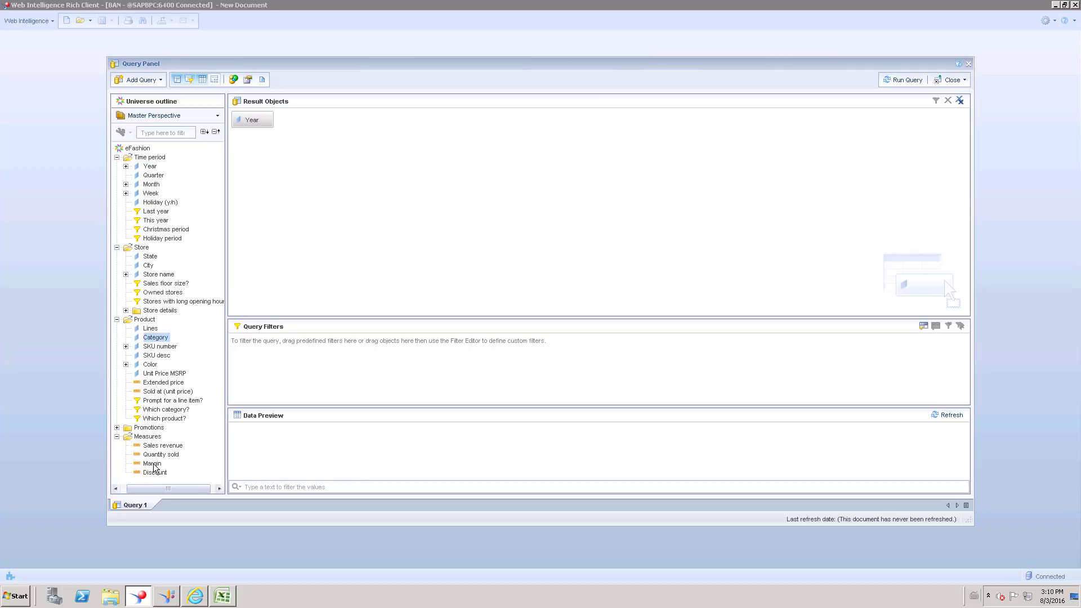
pyautogui.moveTo(161, 455); pyautogui.dragTo(361, 257)
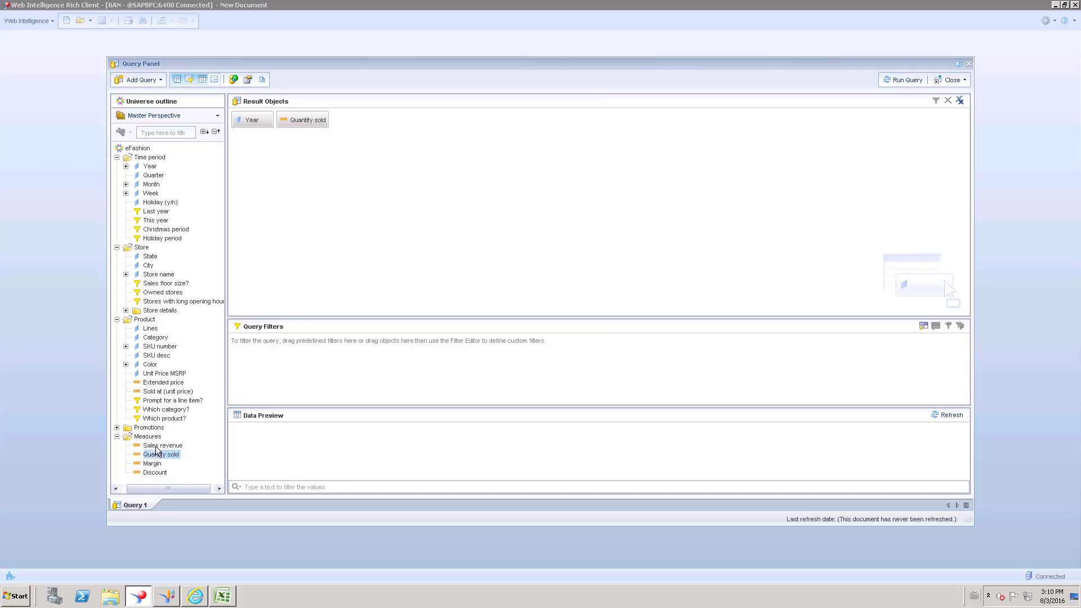
pyautogui.moveTo(160, 446); pyautogui.dragTo(350, 241)
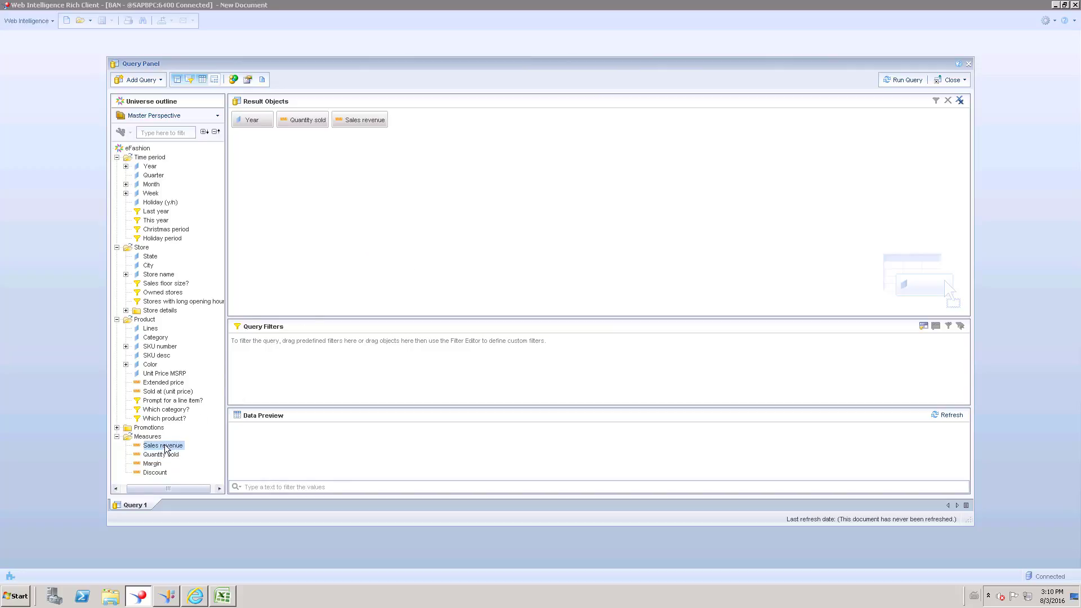
pyautogui.moveTo(158, 338); pyautogui.dragTo(395, 184)
pyautogui.moveTo(153, 257); pyautogui.dragTo(457, 205)
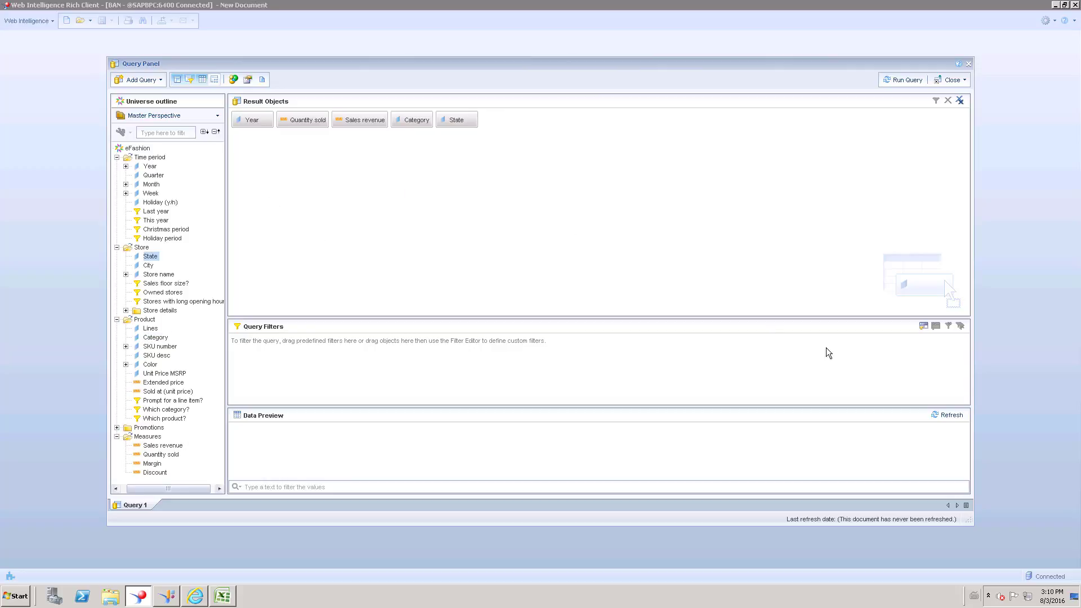
# Step: Run the query and set the Quantity sold column to Autofit width
pyautogui.click(904, 80)
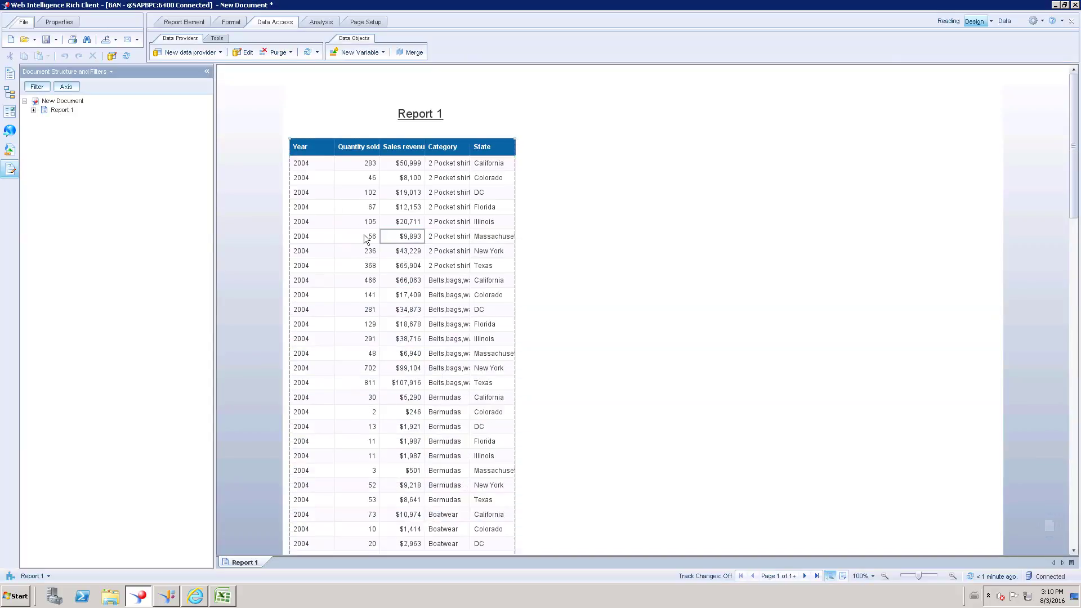
pyautogui.click(360, 161)
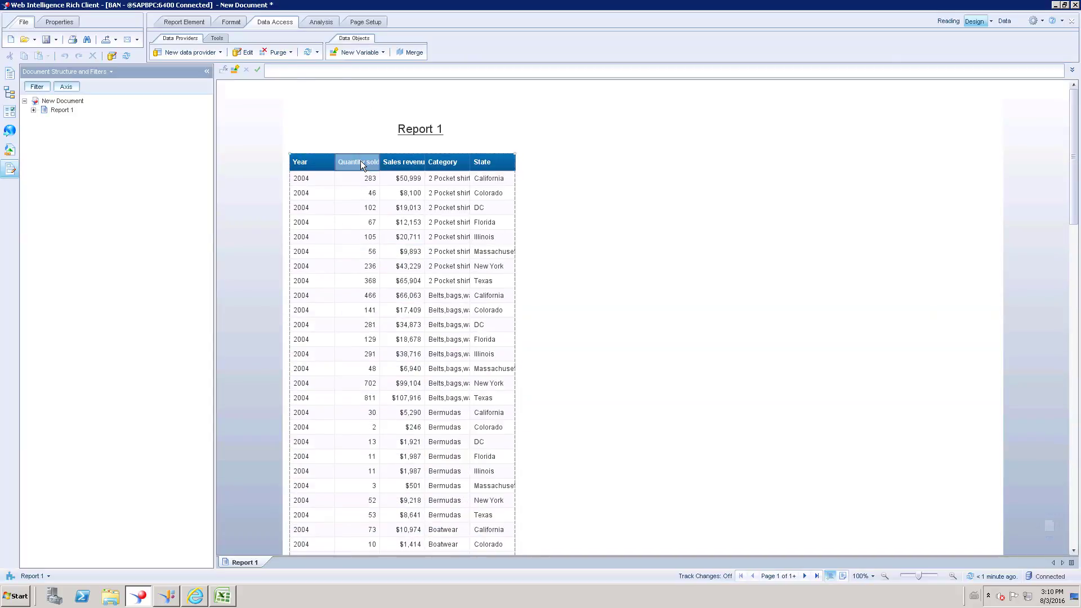
pyautogui.rightClick(359, 161)
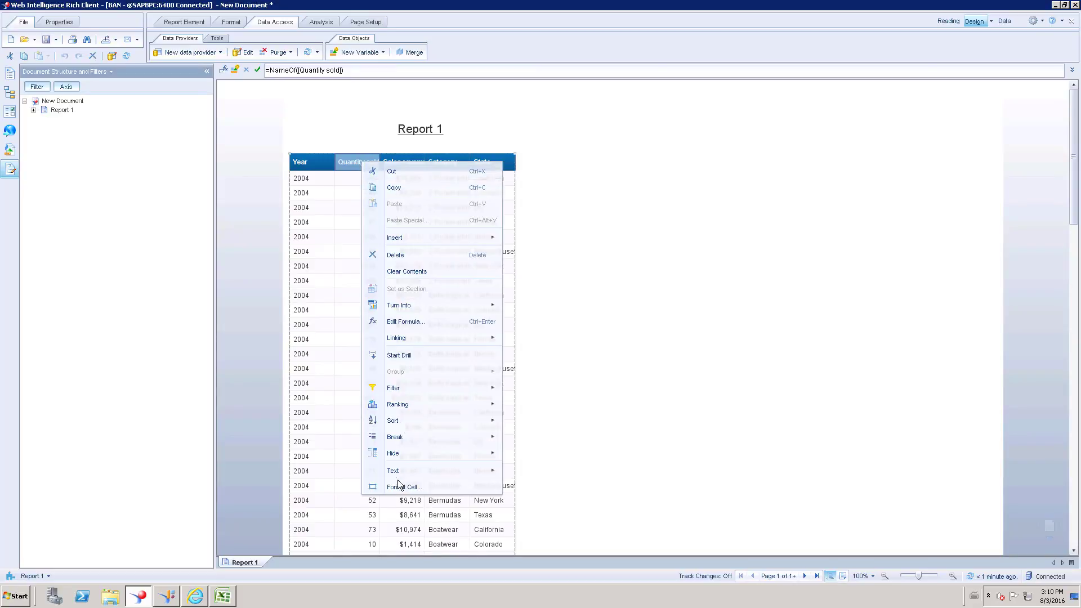
pyautogui.click(400, 486)
pyautogui.click(435, 214)
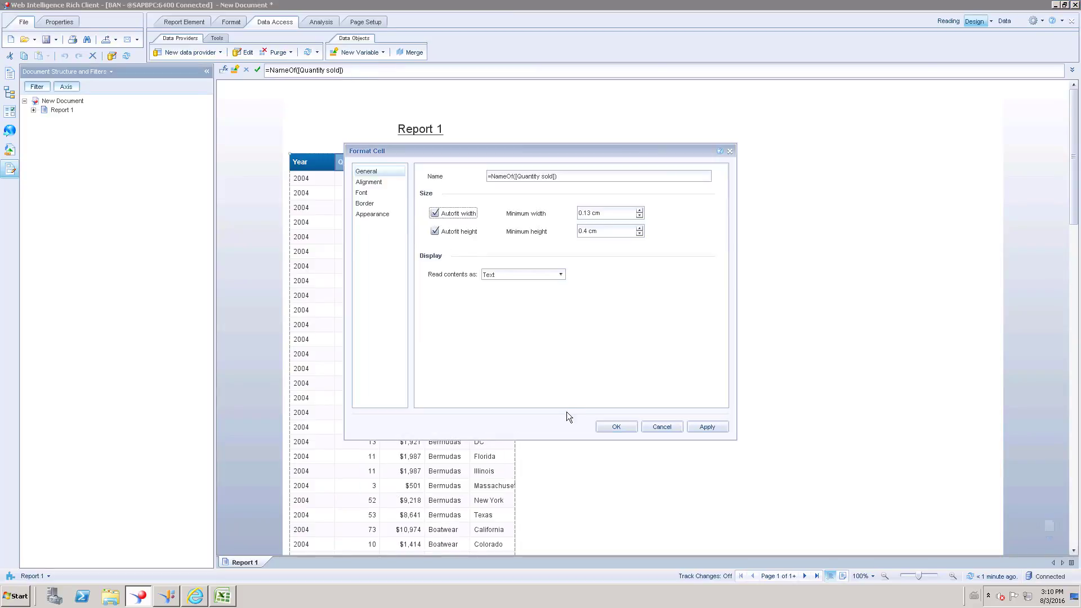
pyautogui.click(615, 426)
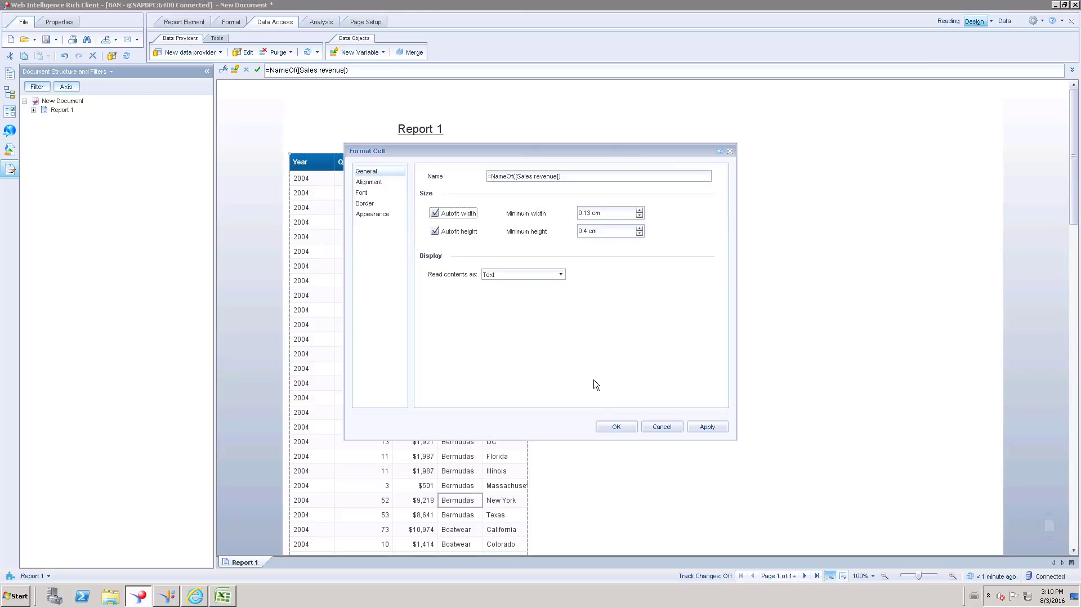
# Step: Autofit the Sales revenue and Category column widths so names like Belts,bags,wallets show fully
pyautogui.click(613, 429)
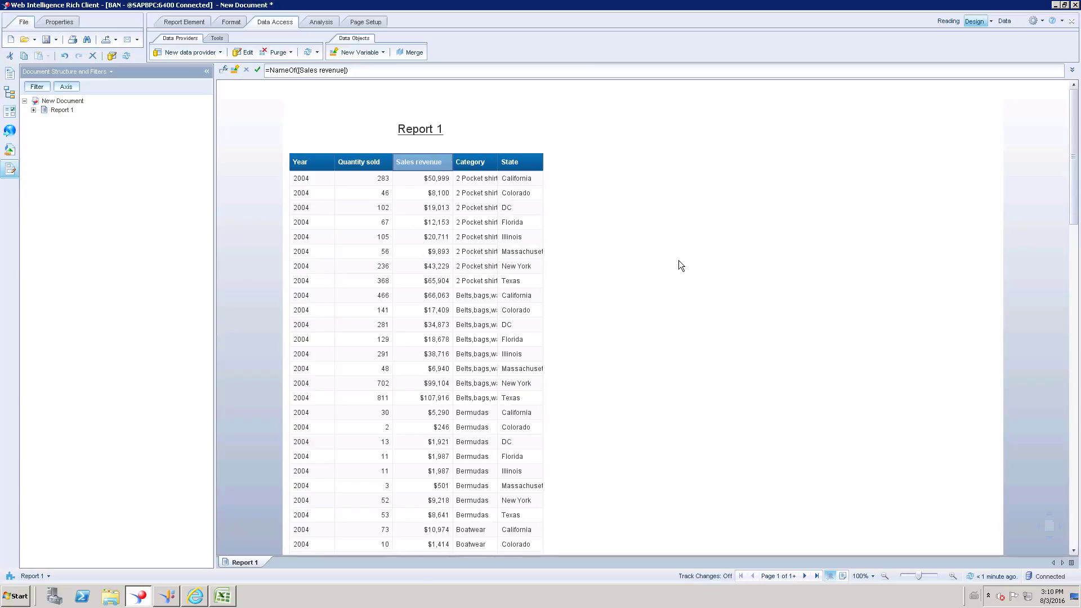
pyautogui.rightClick(476, 164)
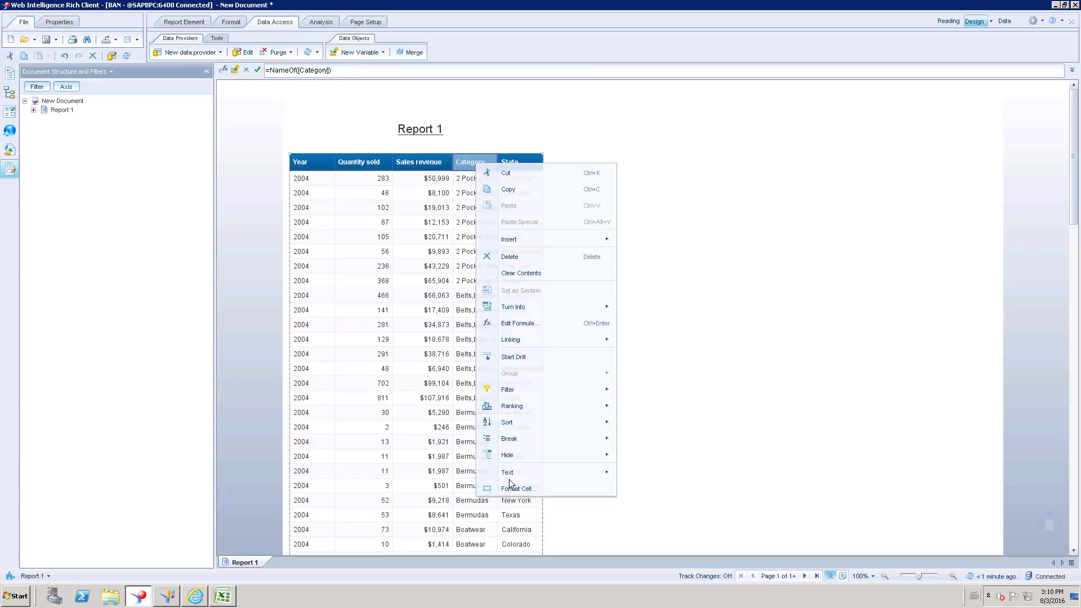
pyautogui.click(519, 488)
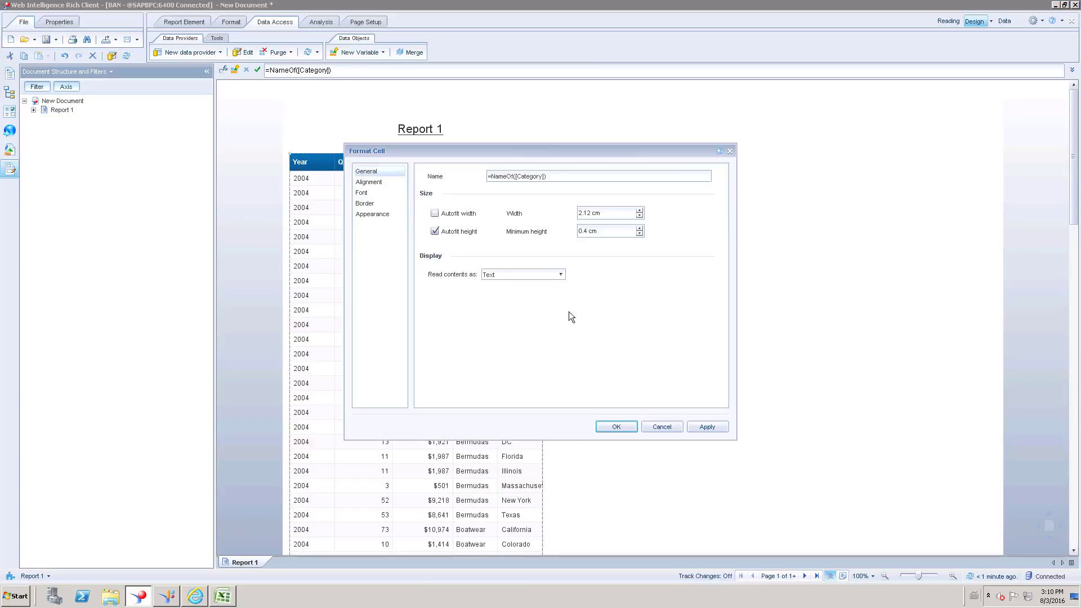
pyautogui.click(437, 214)
pyautogui.click(618, 426)
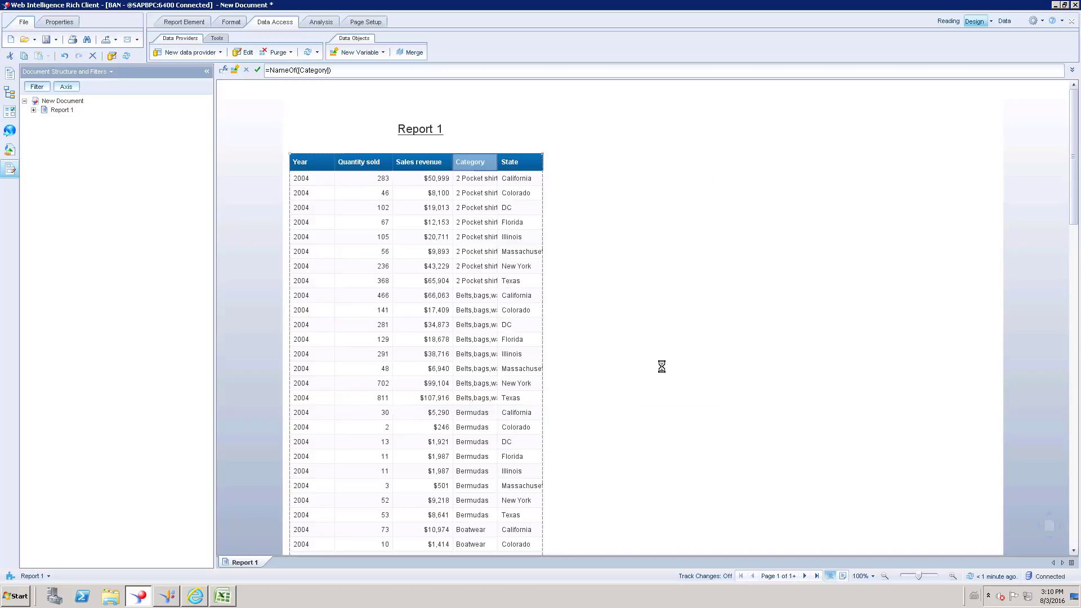
pyautogui.click(677, 241)
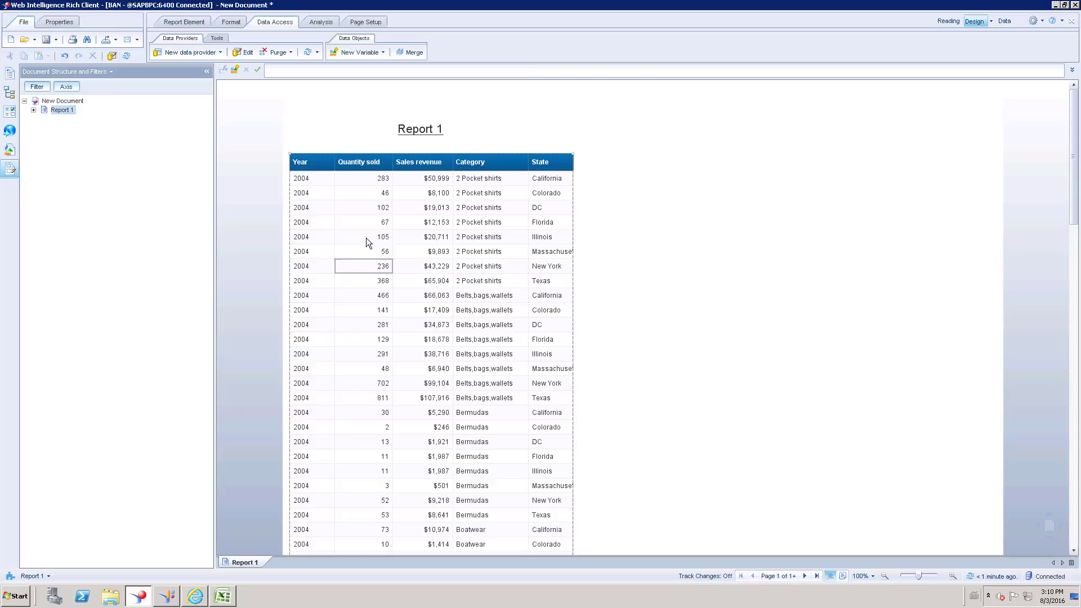
# Step: Remove the entire Category column from the report table
pyautogui.click(359, 177)
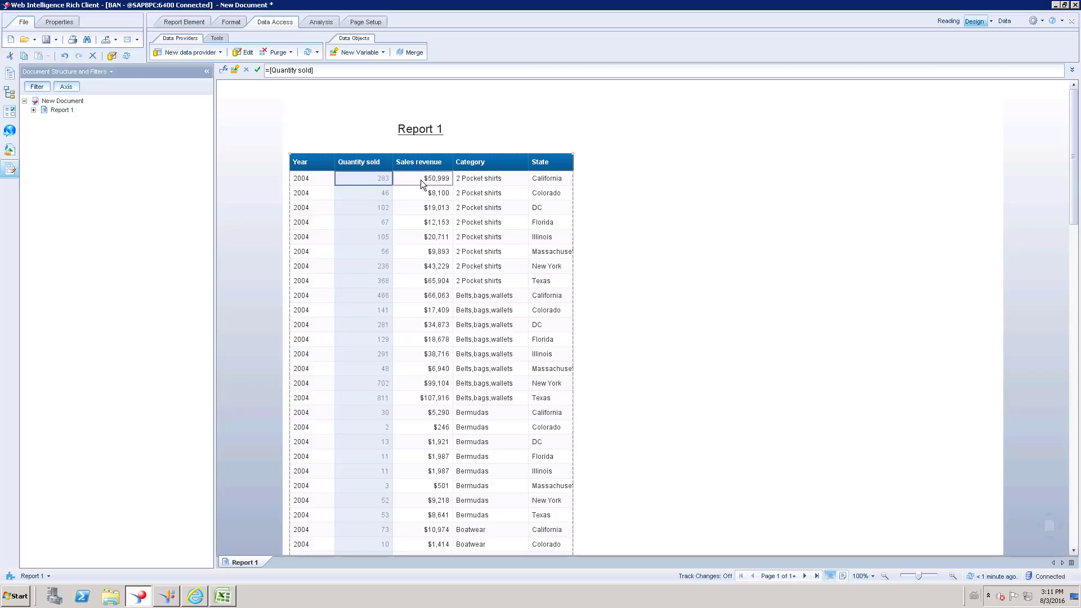
pyautogui.click(421, 180)
pyautogui.click(482, 166)
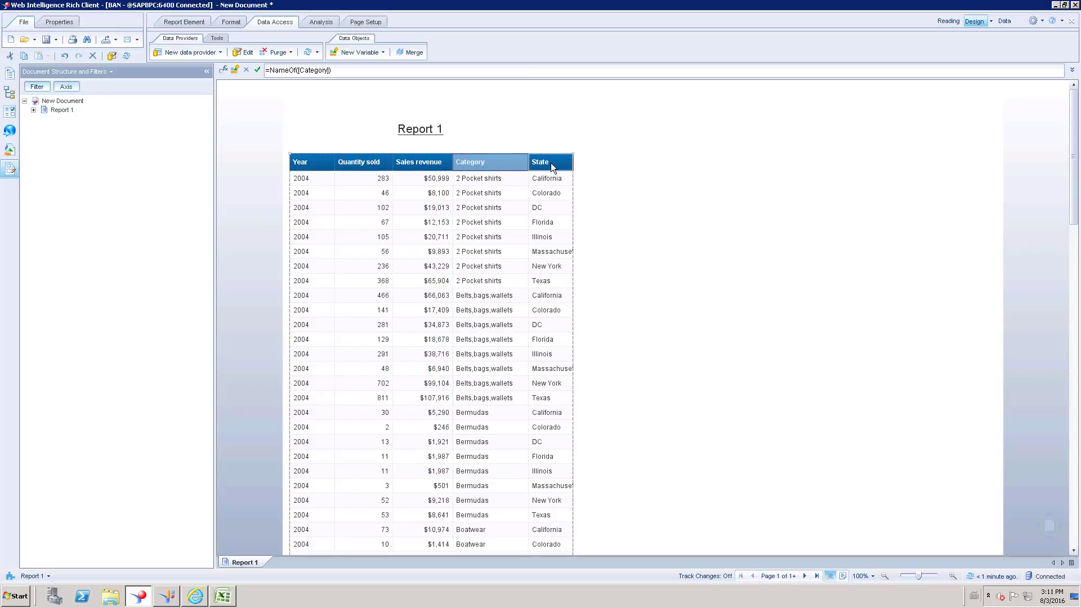
pyautogui.click(551, 164)
pyautogui.click(306, 163)
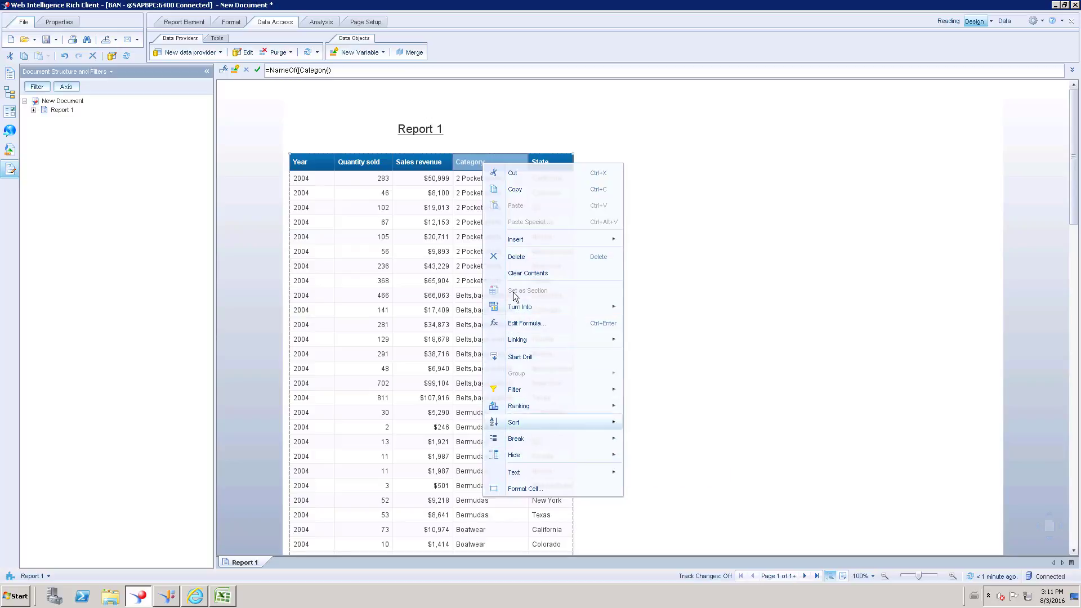
pyautogui.click(524, 259)
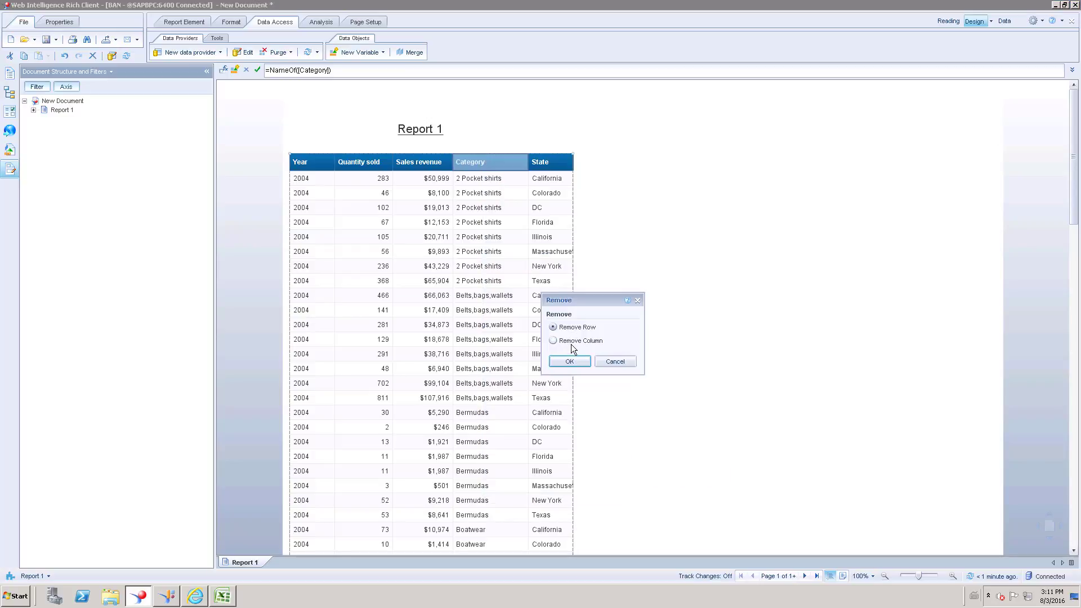
pyautogui.click(568, 362)
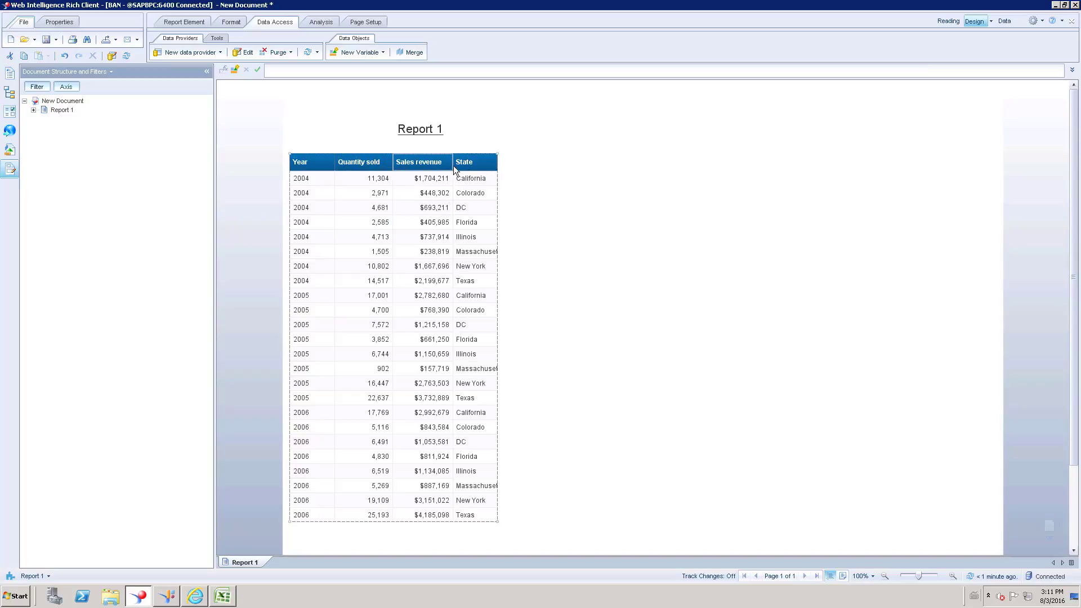
# Step: Remove the entire State column, leaving yearly totals only
pyautogui.rightClick(475, 161)
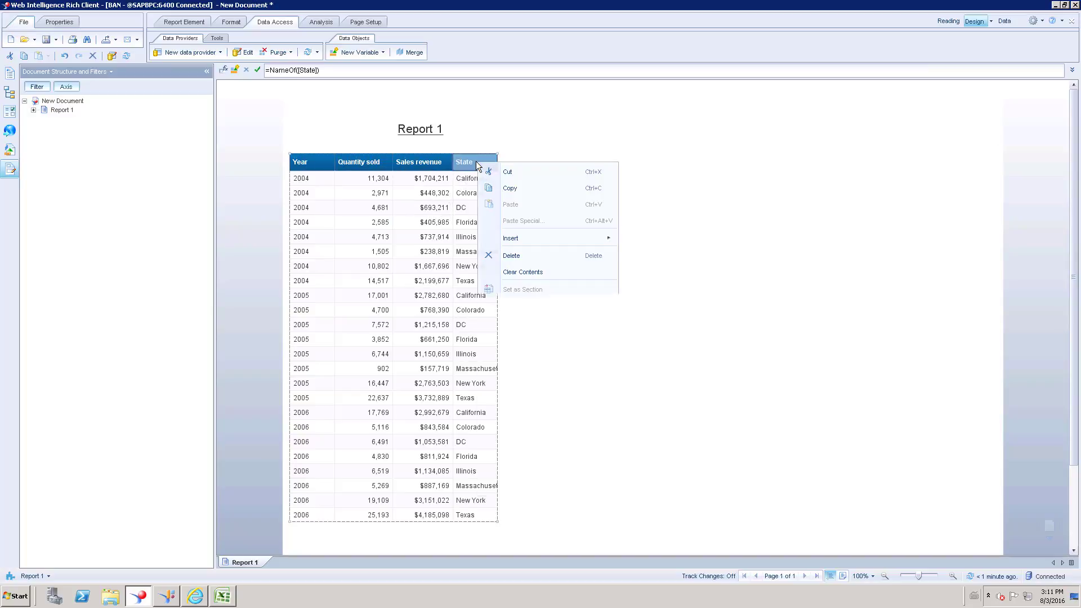
pyautogui.click(519, 257)
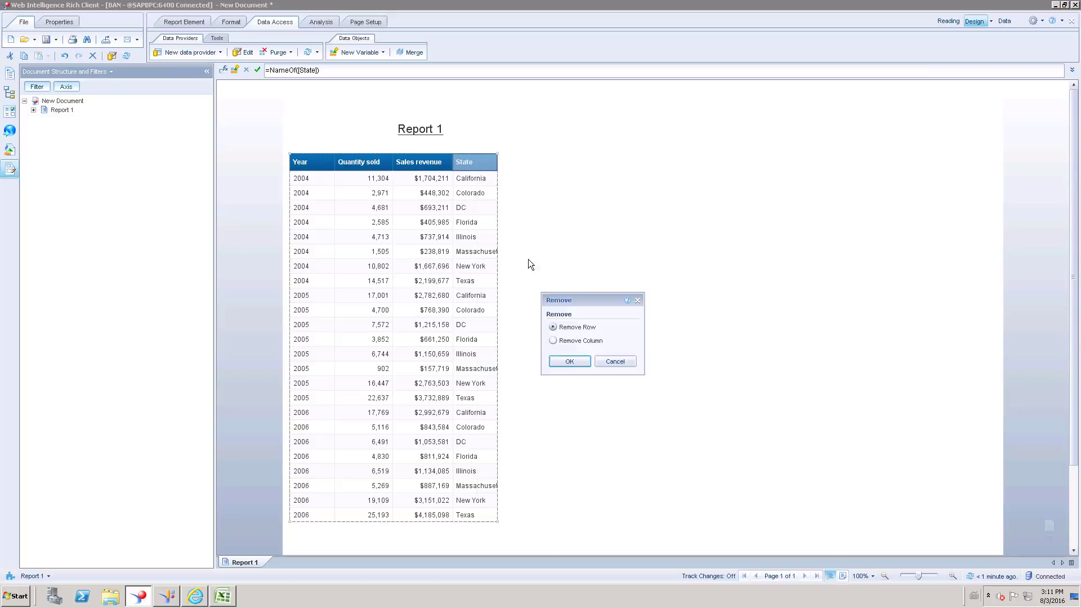
pyautogui.click(570, 362)
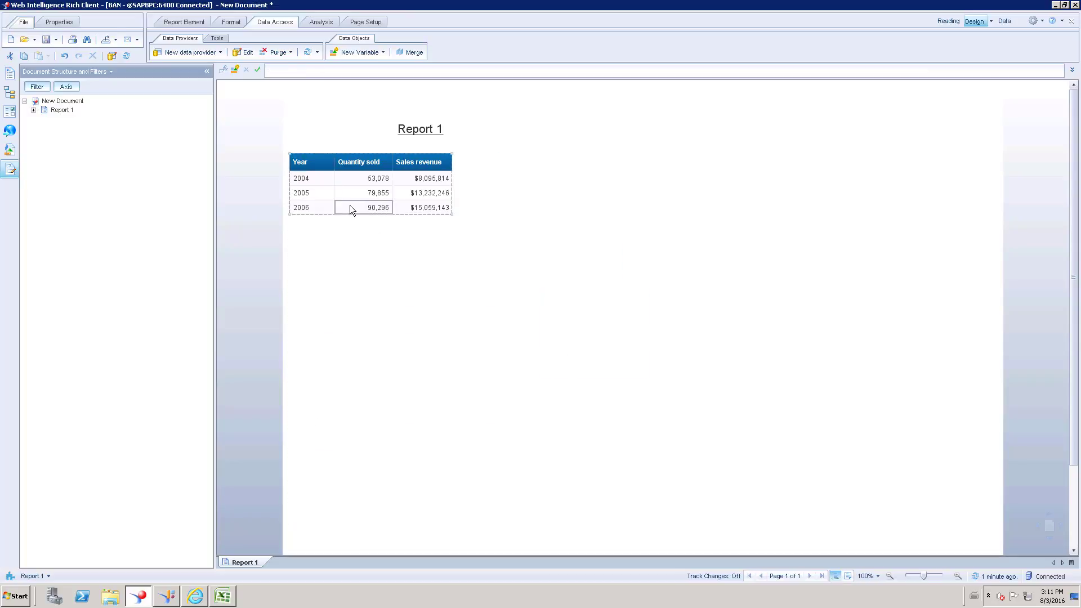
pyautogui.click(306, 177)
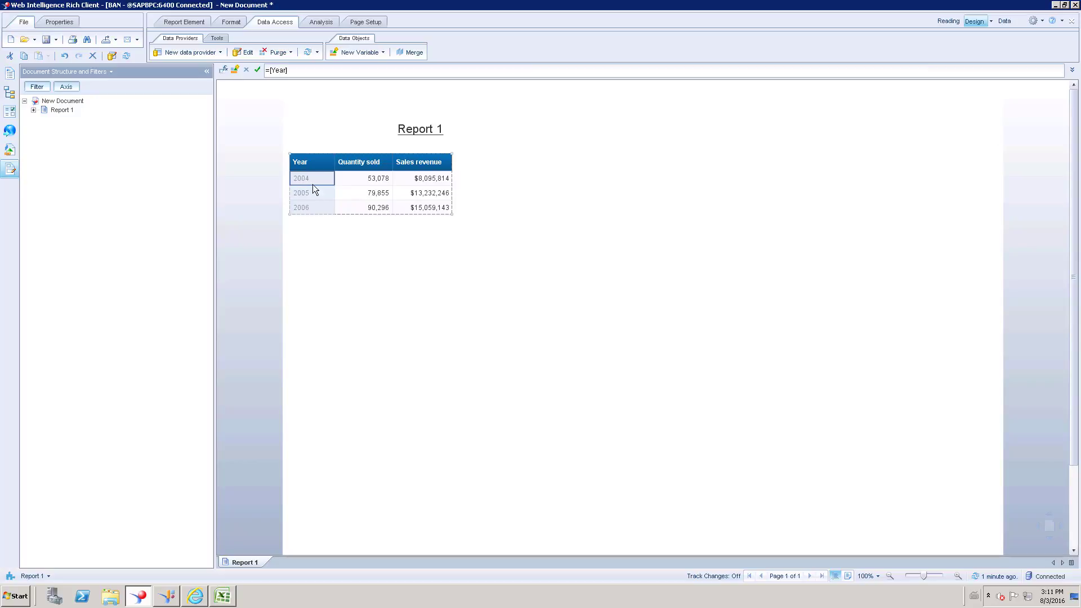
pyautogui.click(370, 181)
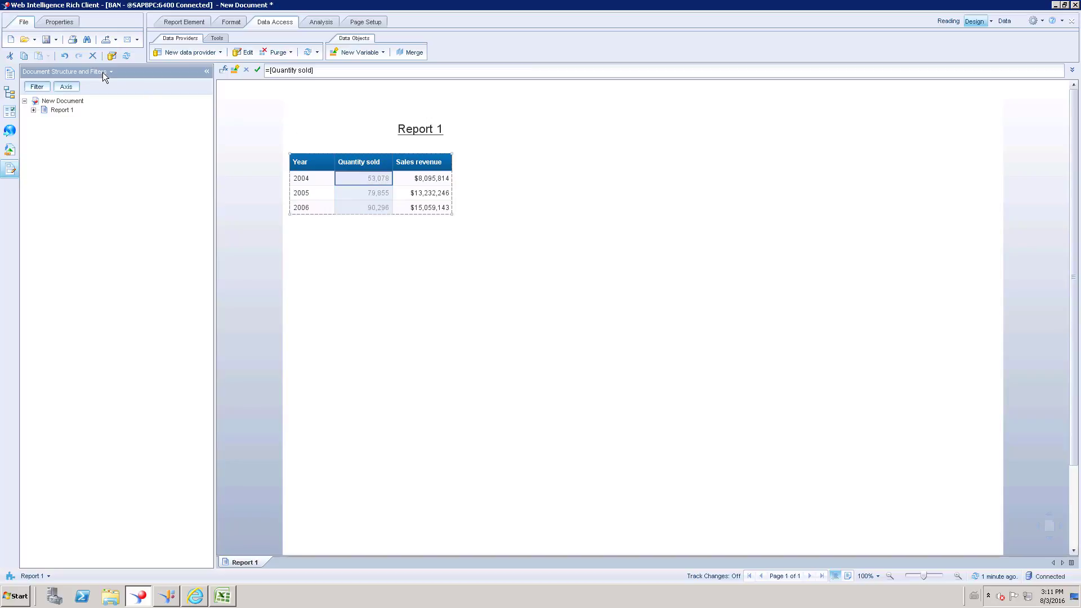
# Step: Undo the State column deletion, restoring per-state rows such as 2006 Texas at 25,193
pyautogui.click(65, 56)
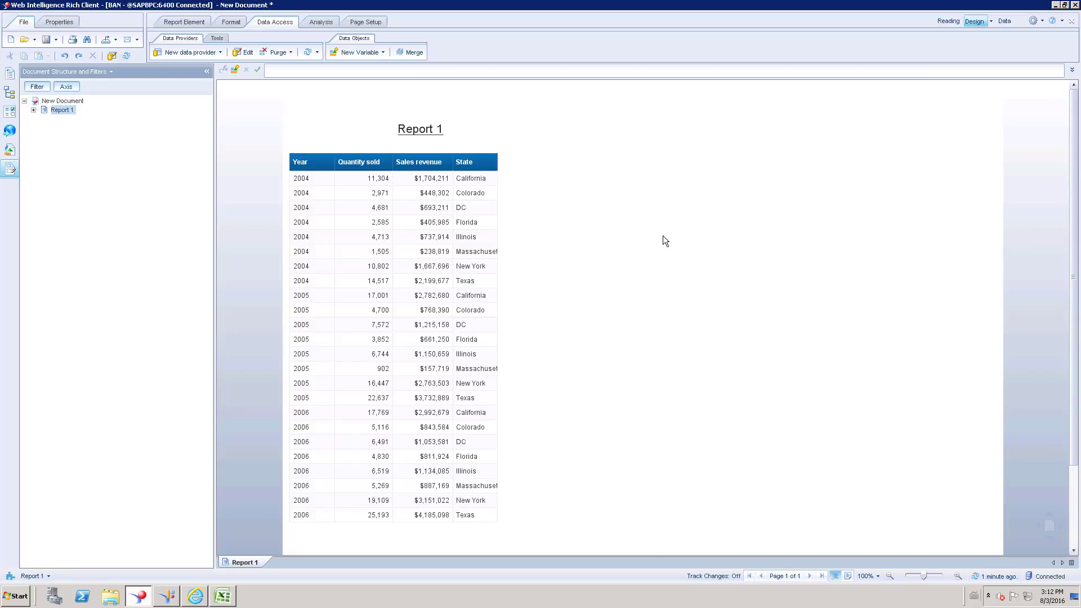
pyautogui.click(347, 366)
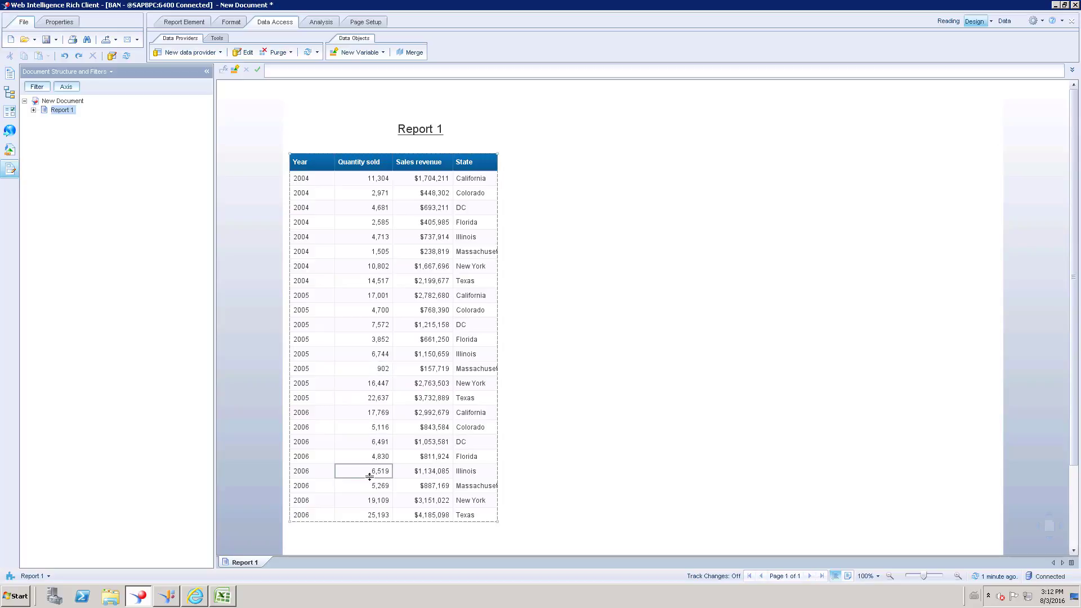
pyautogui.click(564, 284)
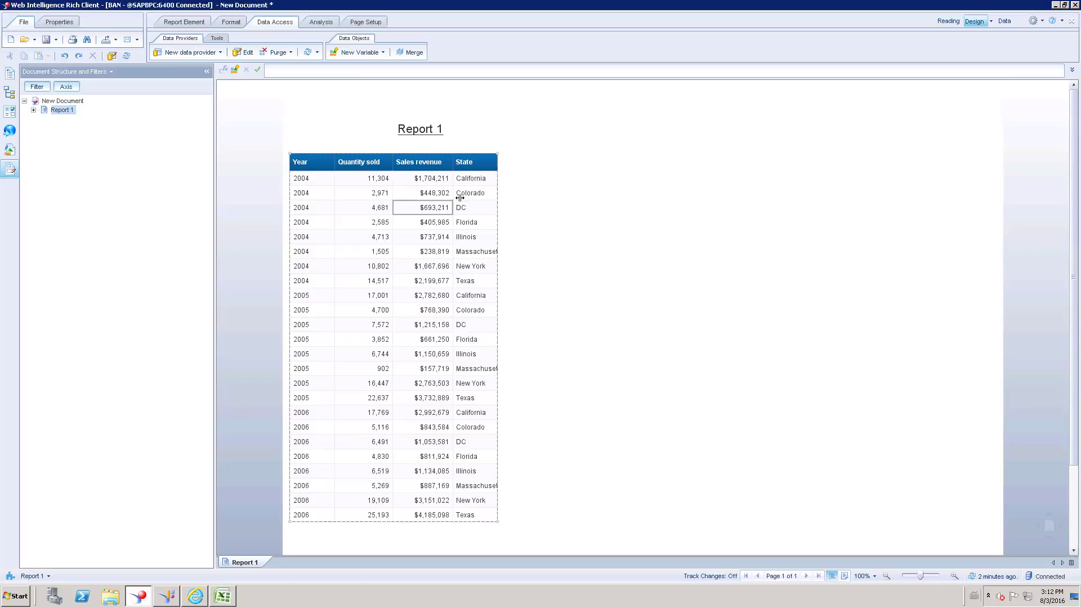
# Step: On the Analysis tab, select Sales revenue and review the Functions > More aggregate list
pyautogui.click(320, 22)
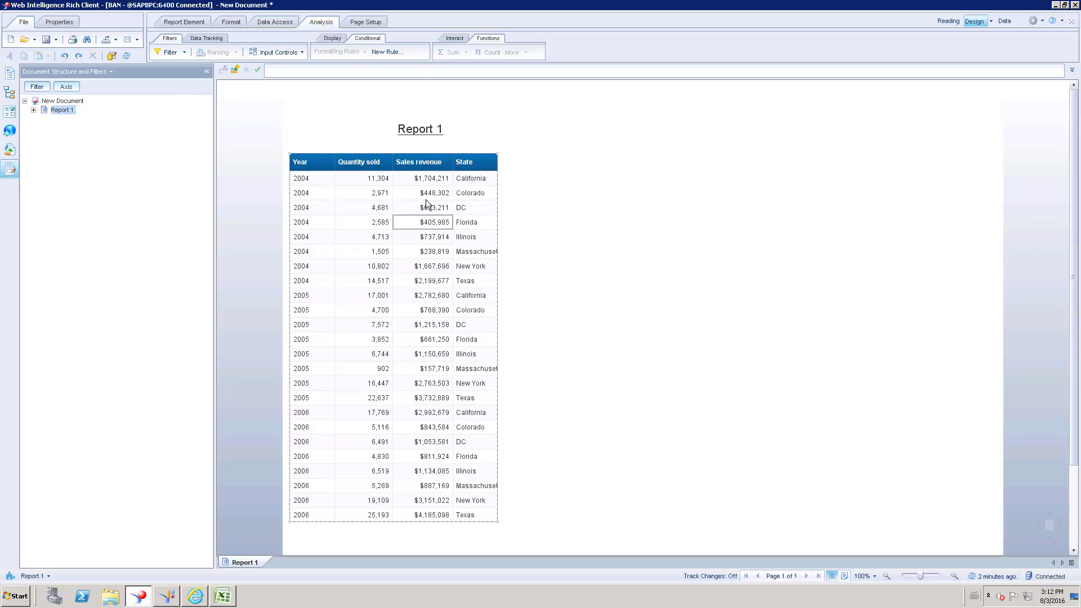
pyautogui.click(423, 181)
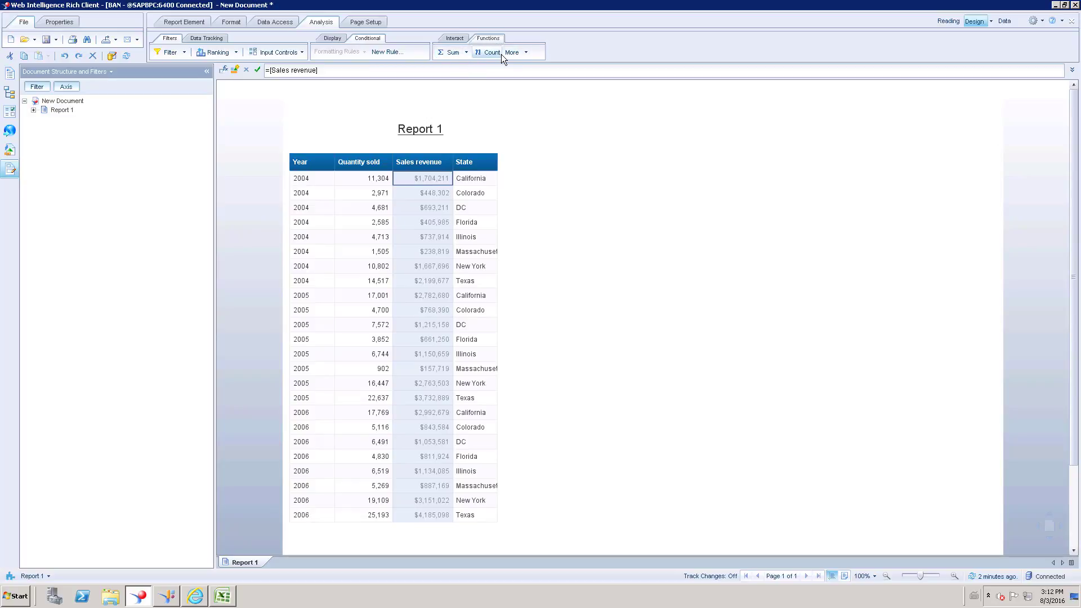
pyautogui.click(526, 53)
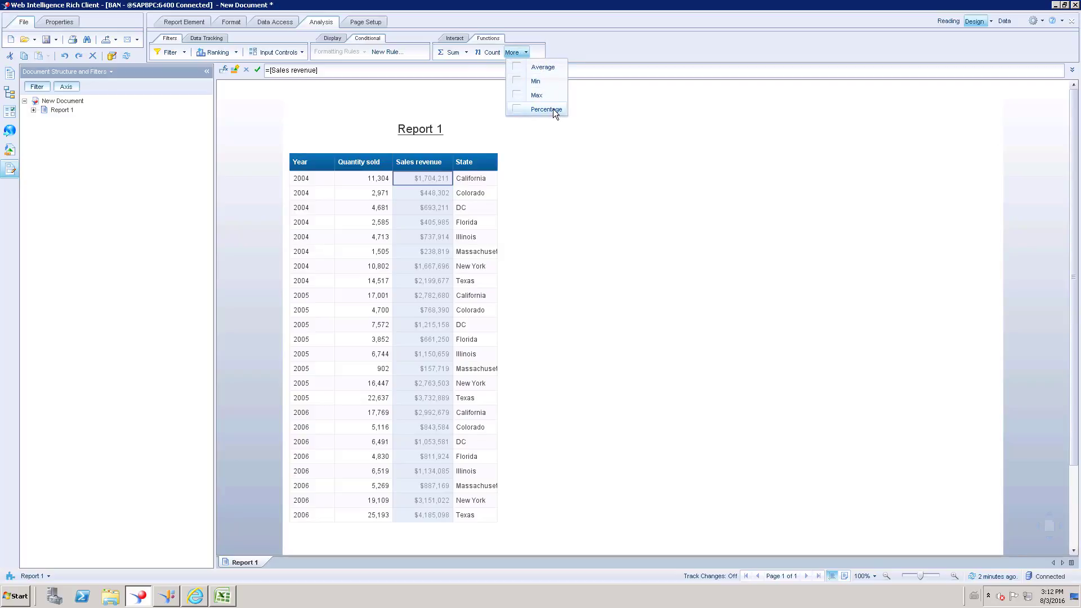
pyautogui.click(581, 182)
pyautogui.click(414, 194)
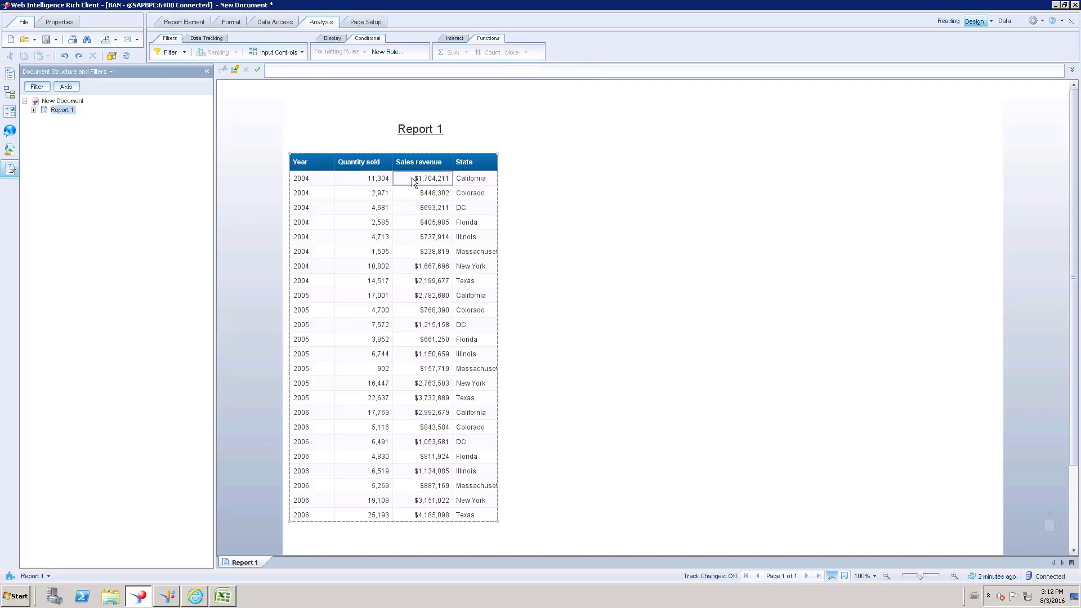
# Step: Apply Sum to the measure columns, totalling 223,229 quantity sold and $36,387,203 sales revenue
pyautogui.click(412, 178)
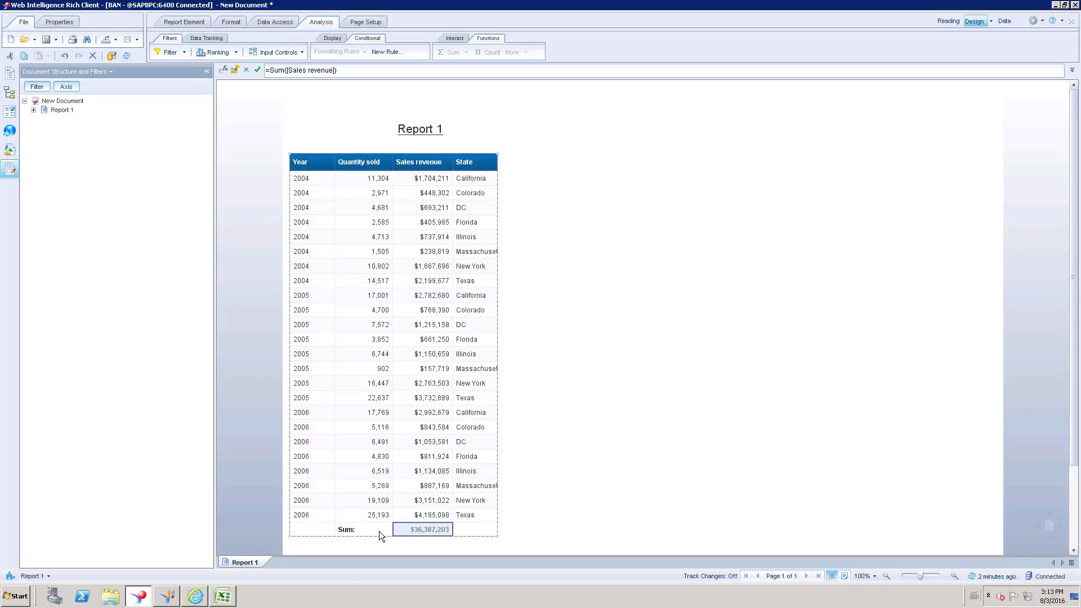
pyautogui.click(366, 177)
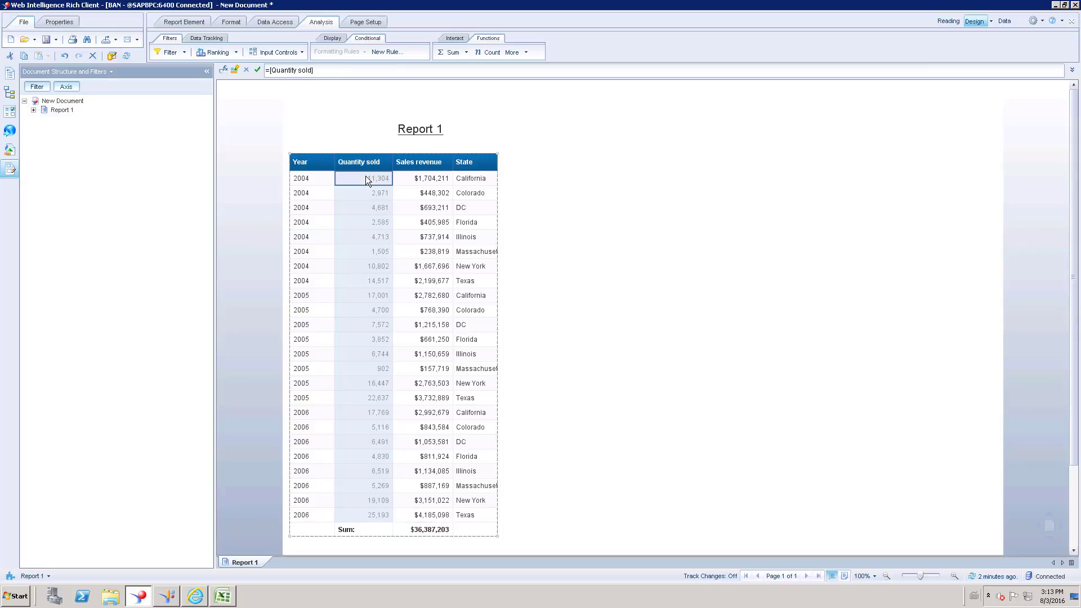
pyautogui.click(451, 52)
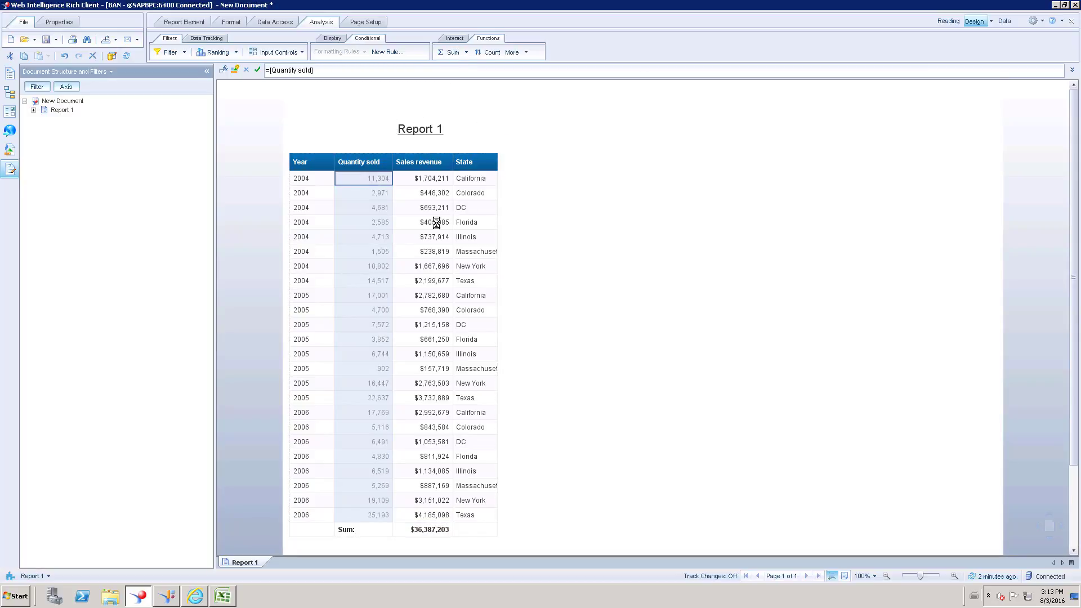
pyautogui.scroll(-1, 484, 394)
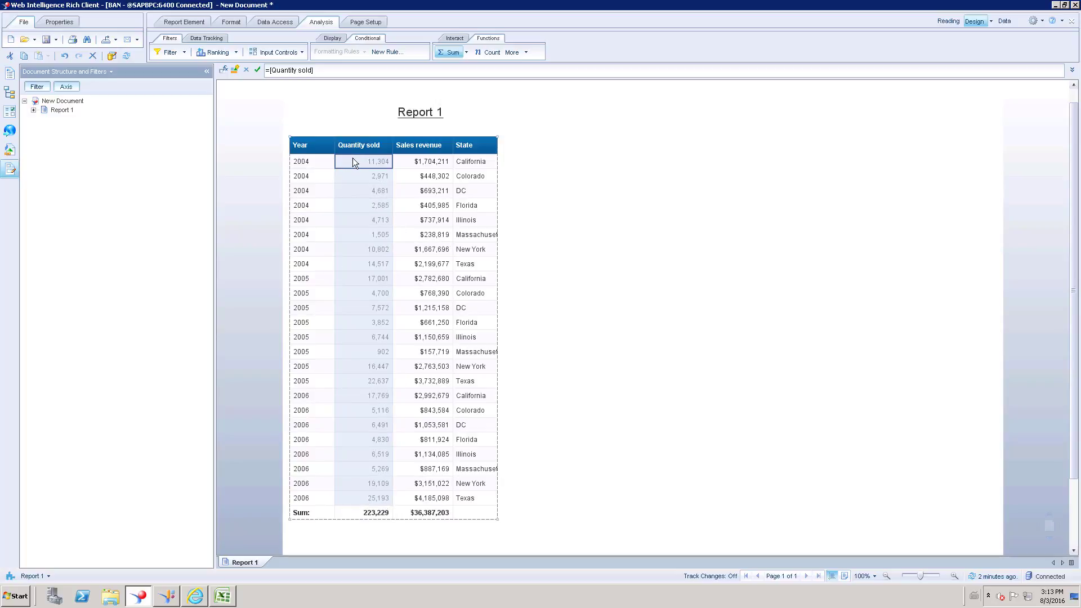
pyautogui.click(314, 161)
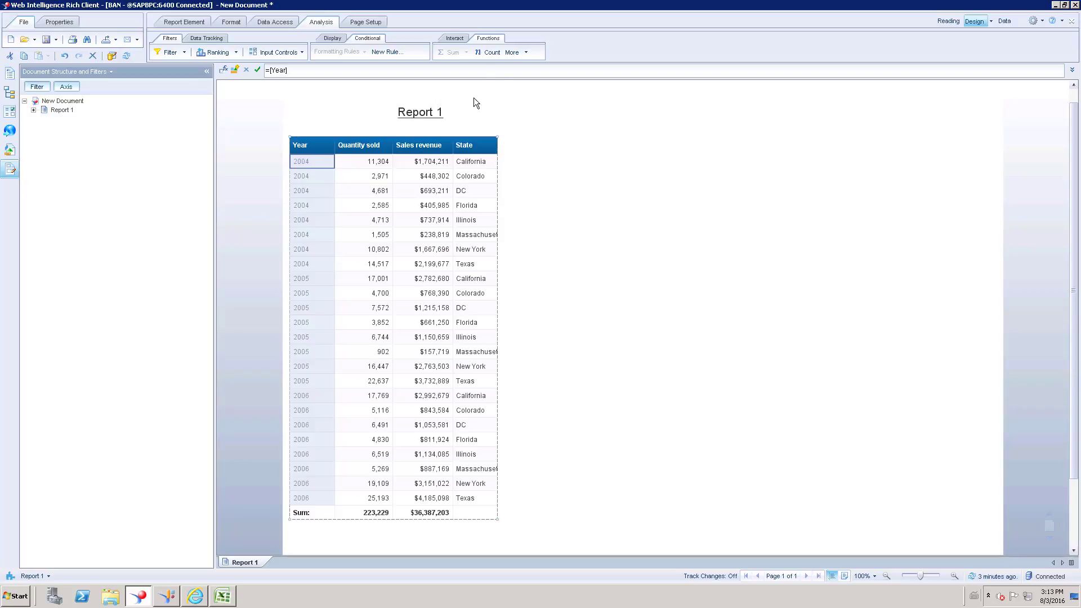
# Step: Add Count footers to the table: 8 under State and 24 under Quantity sold
pyautogui.click(490, 52)
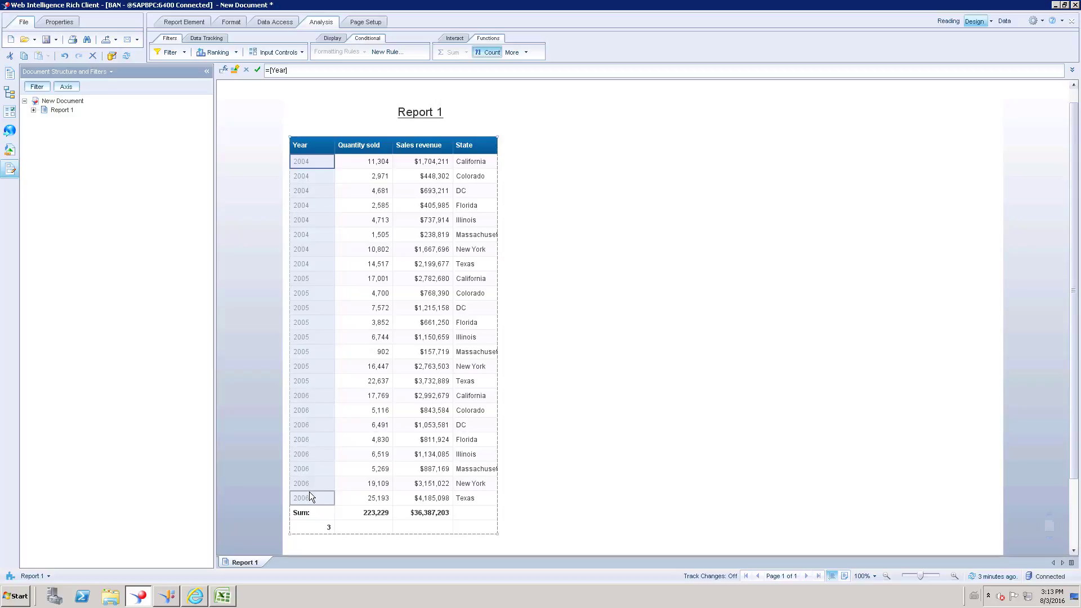
pyautogui.click(479, 163)
pyautogui.click(487, 52)
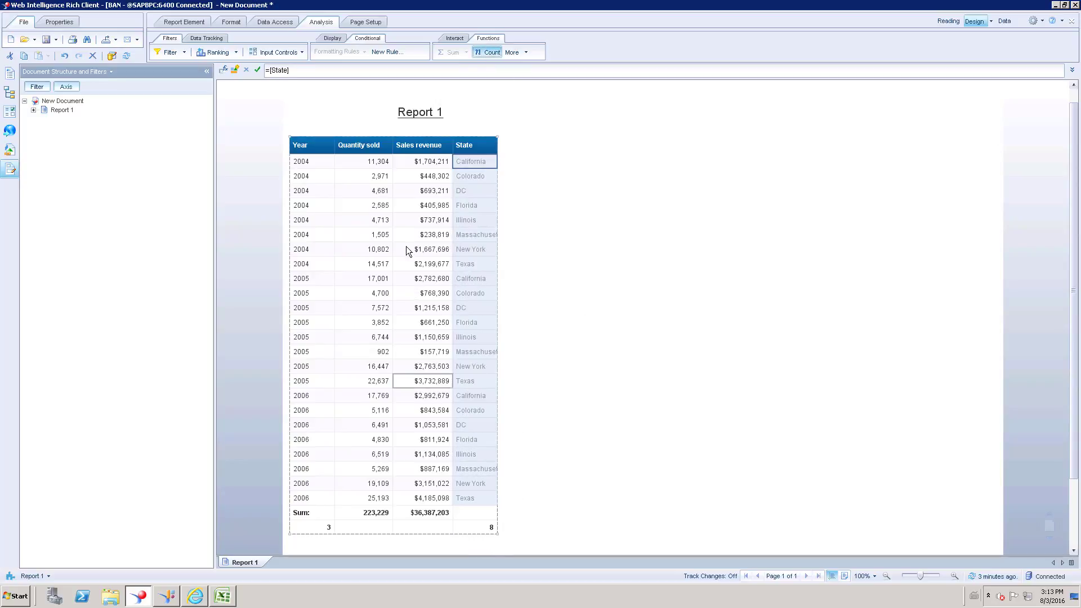
pyautogui.click(373, 160)
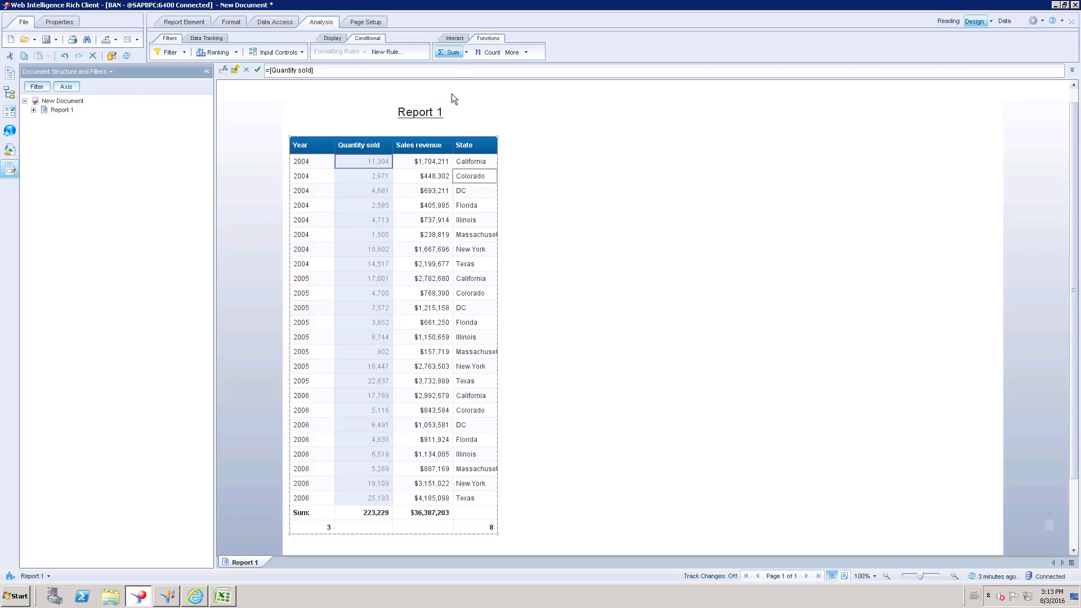
pyautogui.click(489, 52)
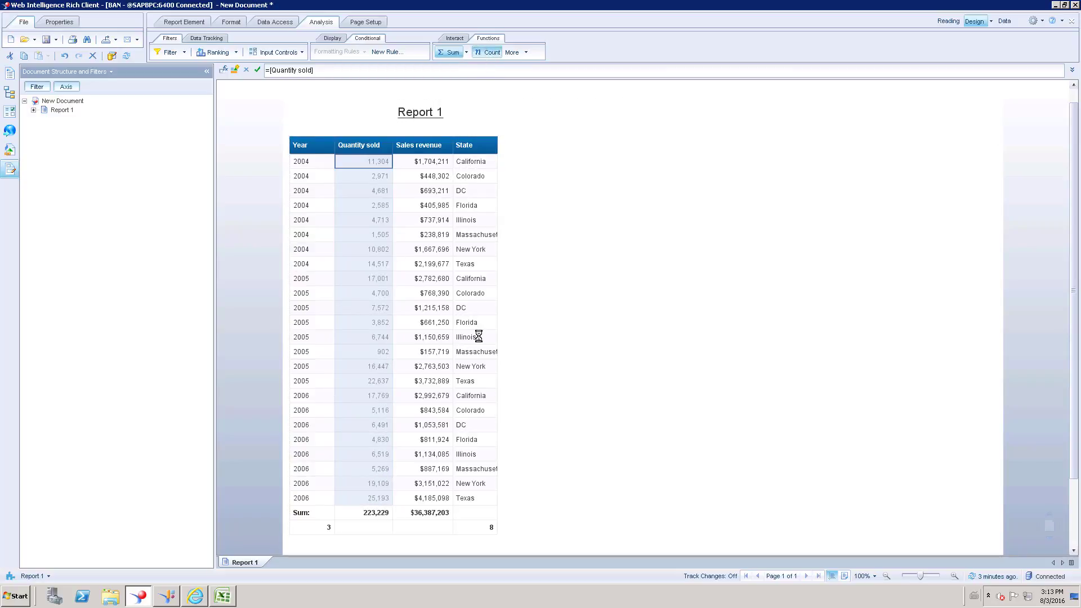
pyautogui.click(437, 528)
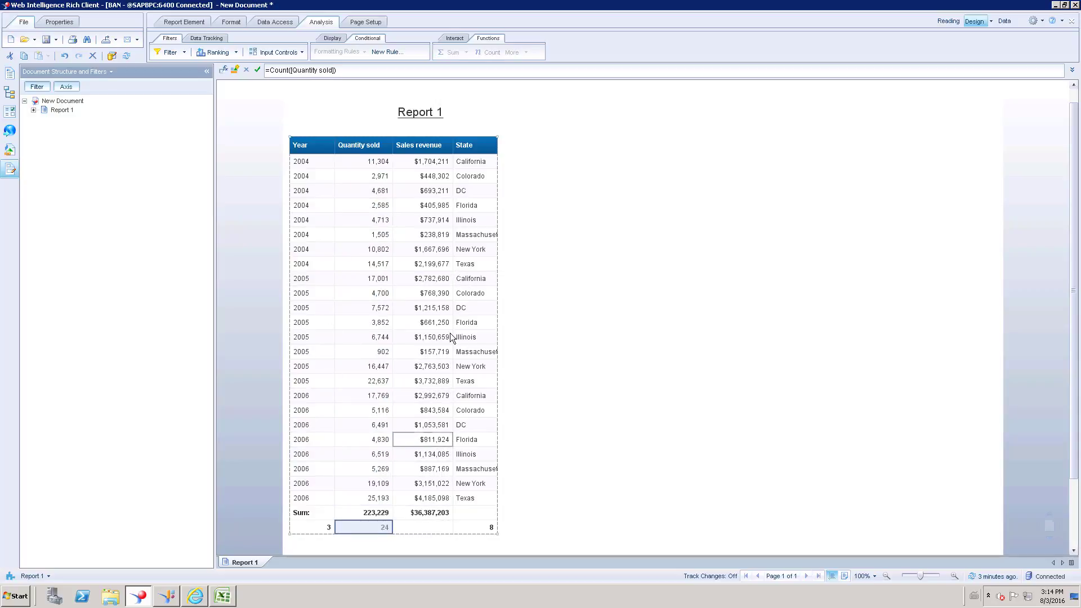
pyautogui.click(366, 161)
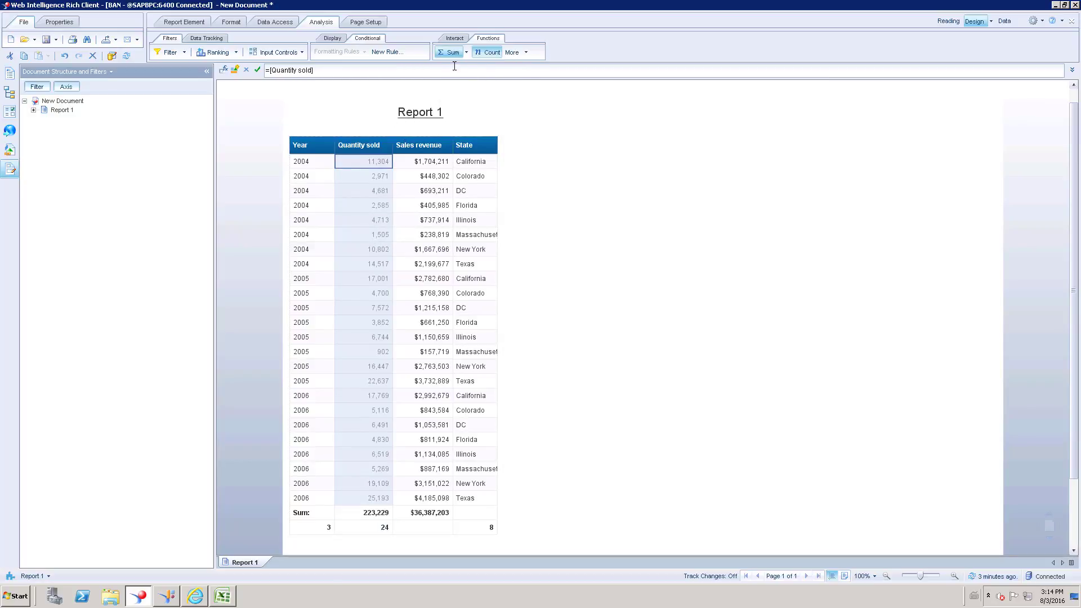
# Step: Add an Average footer row for Quantity sold, showing 9,301
pyautogui.click(524, 53)
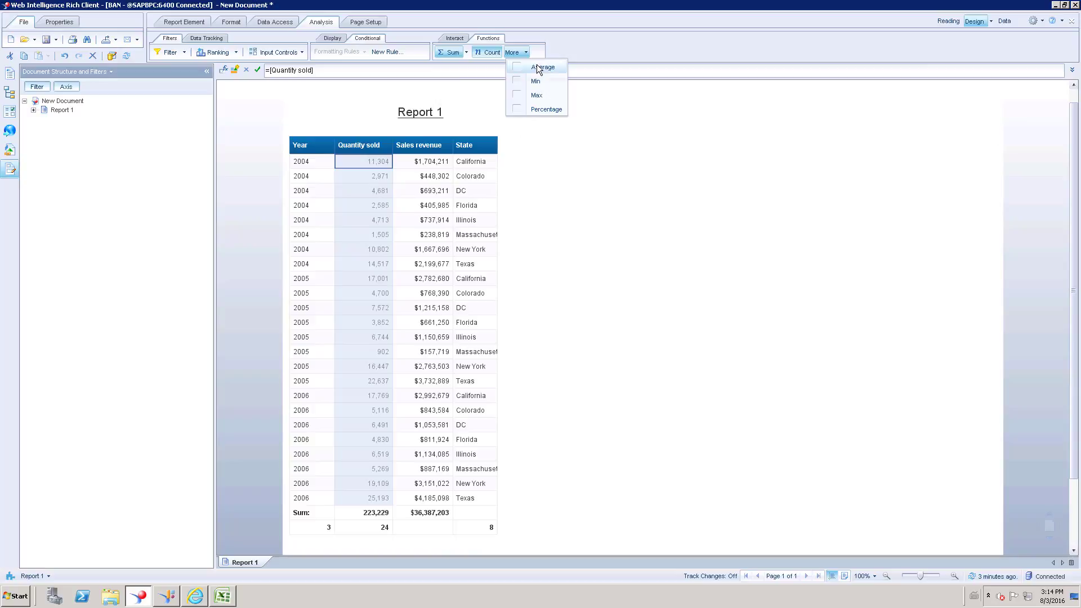
pyautogui.click(543, 67)
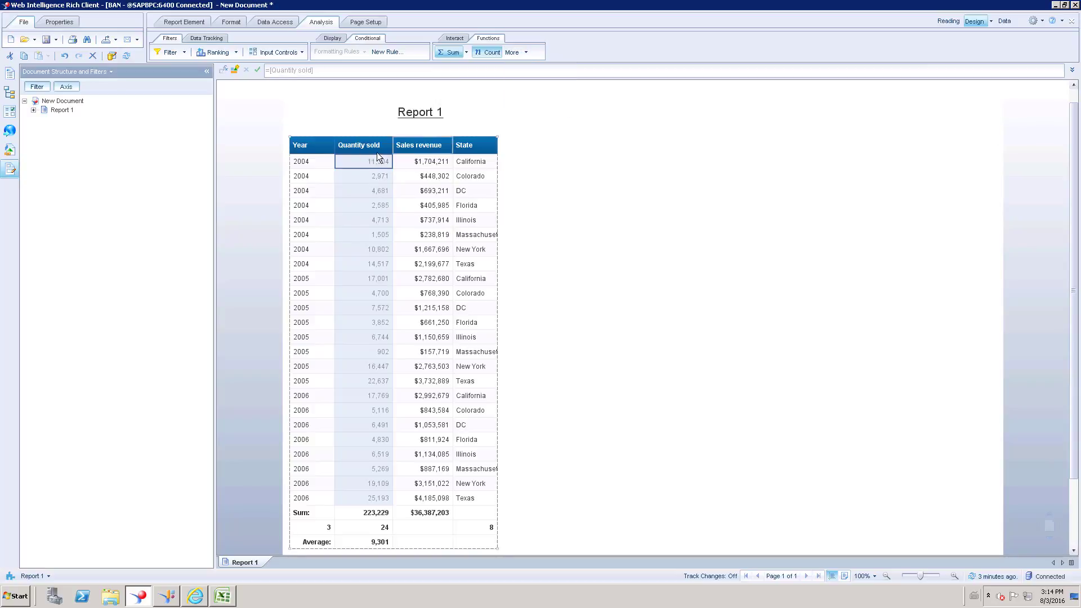
pyautogui.click(373, 543)
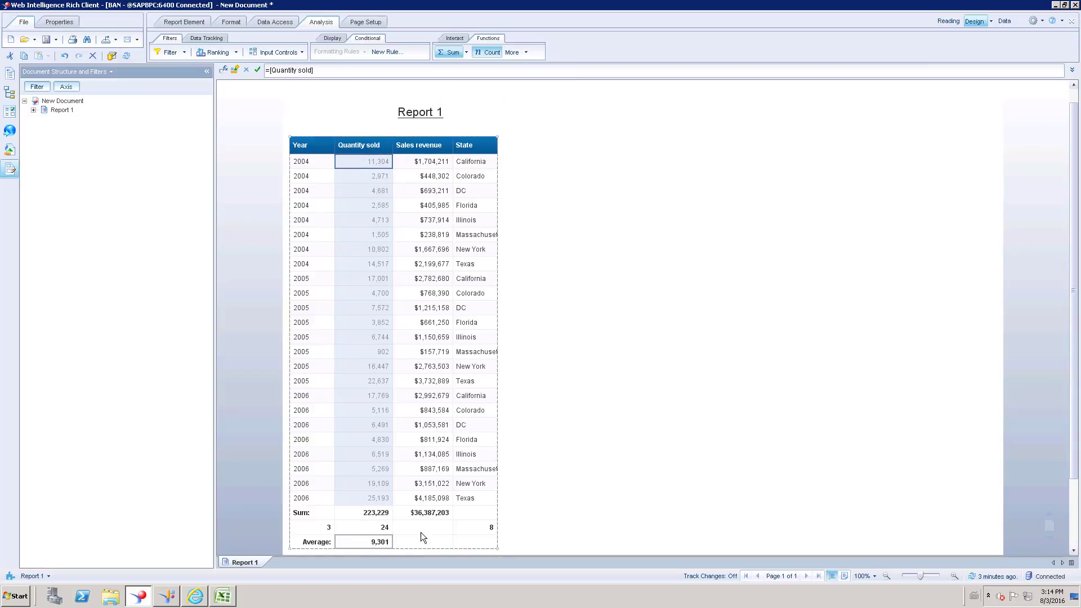
pyautogui.click(364, 163)
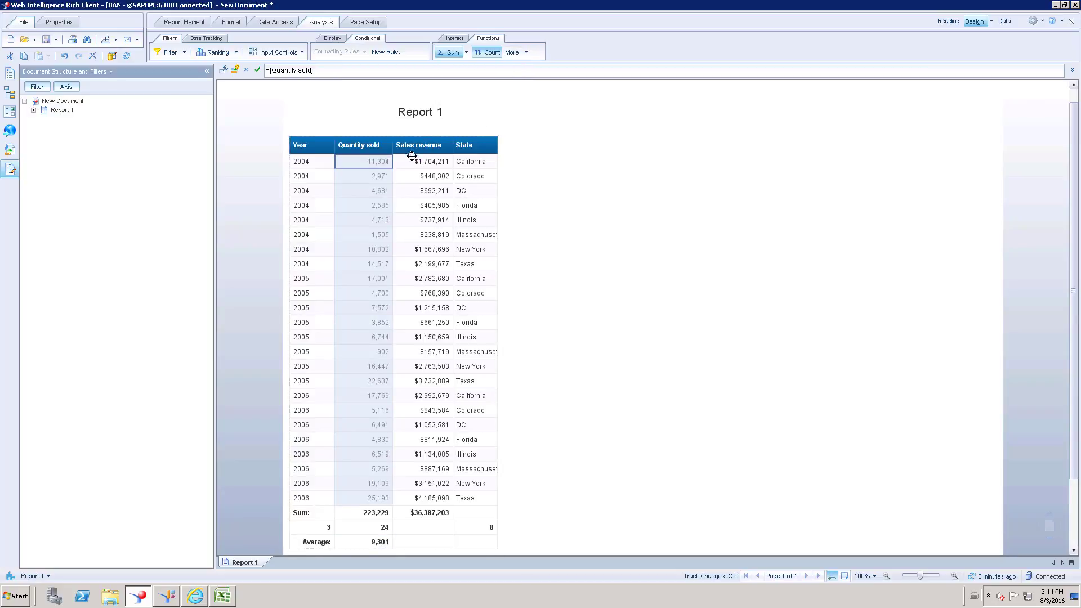
# Step: Add Min ($157,719) and Max ($4,185,098) footer rows for Sales revenue
pyautogui.click(420, 161)
pyautogui.click(526, 52)
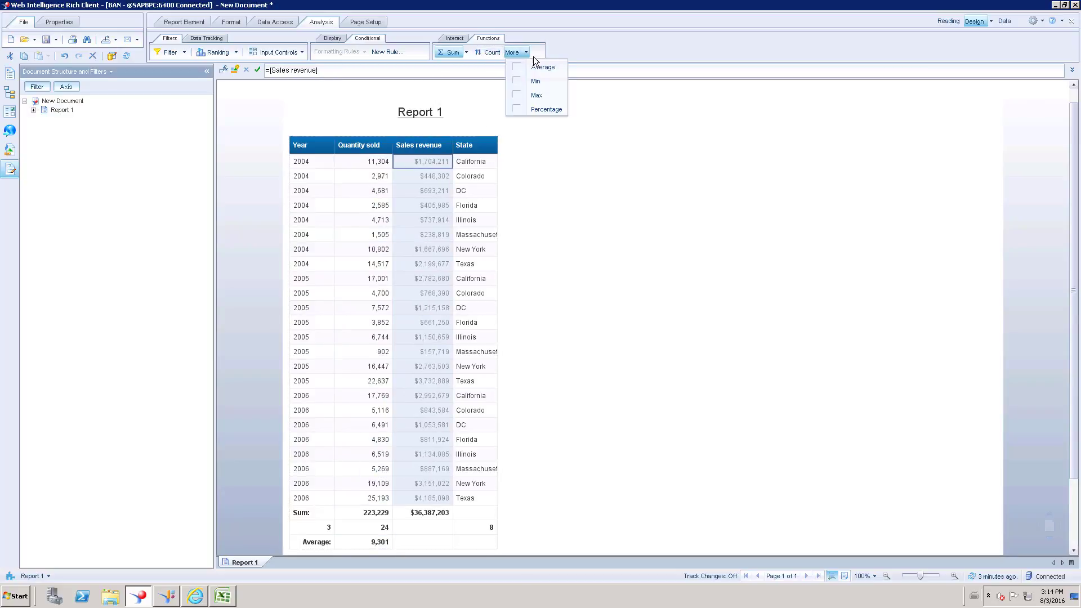
pyautogui.click(538, 82)
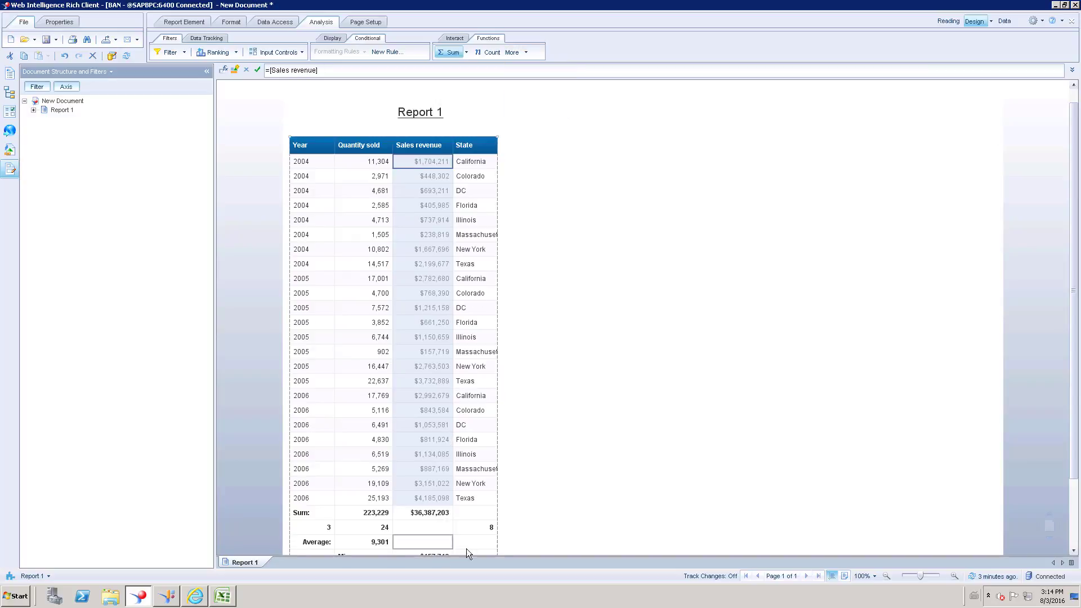
pyautogui.scroll(-1, 434, 532)
pyautogui.click(425, 524)
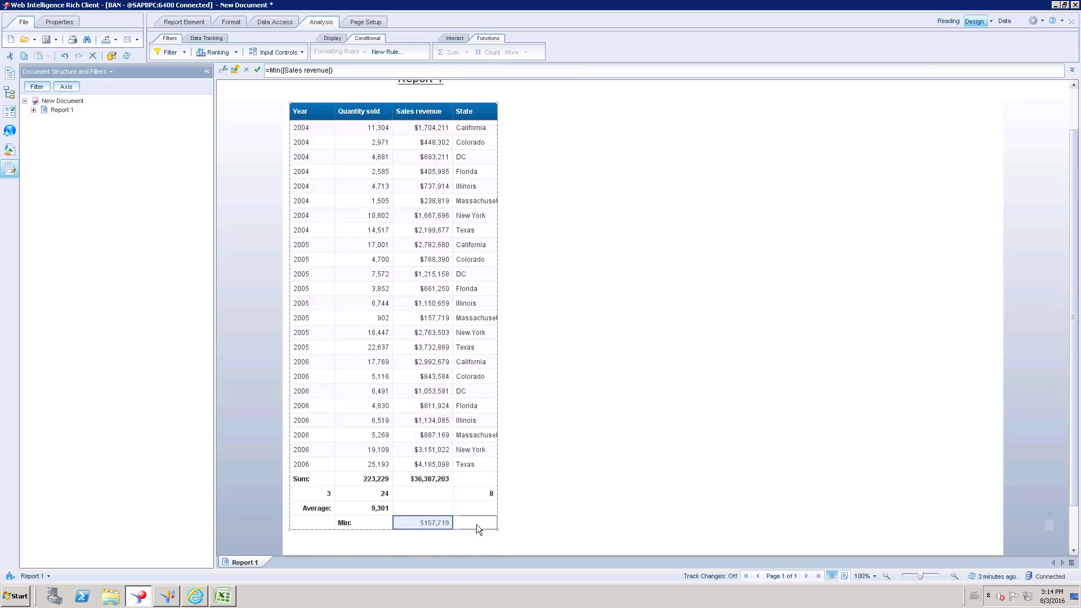
pyautogui.click(422, 130)
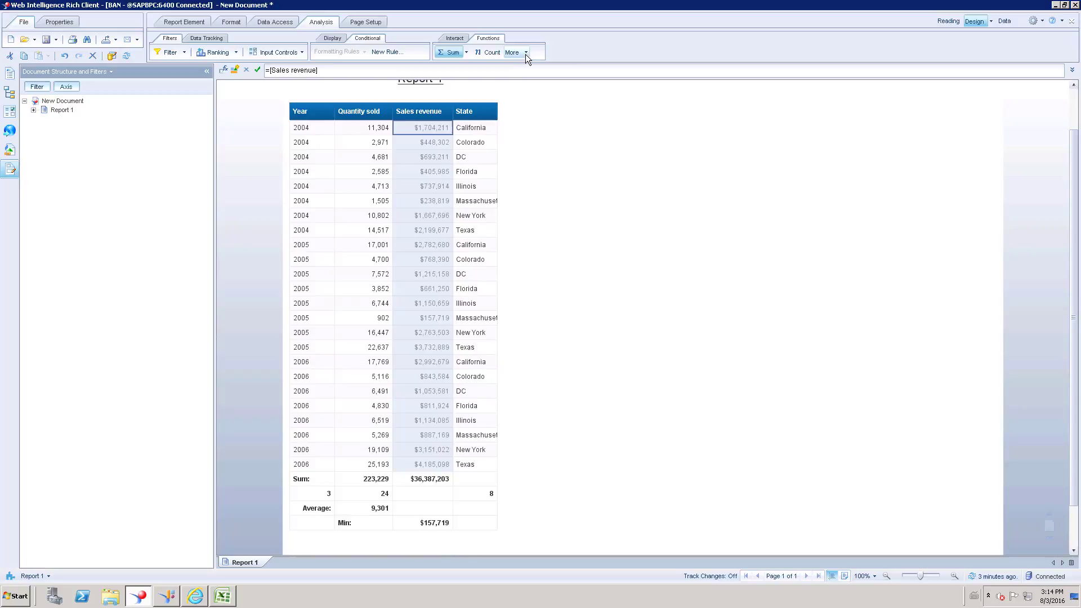
pyautogui.click(526, 53)
pyautogui.click(536, 96)
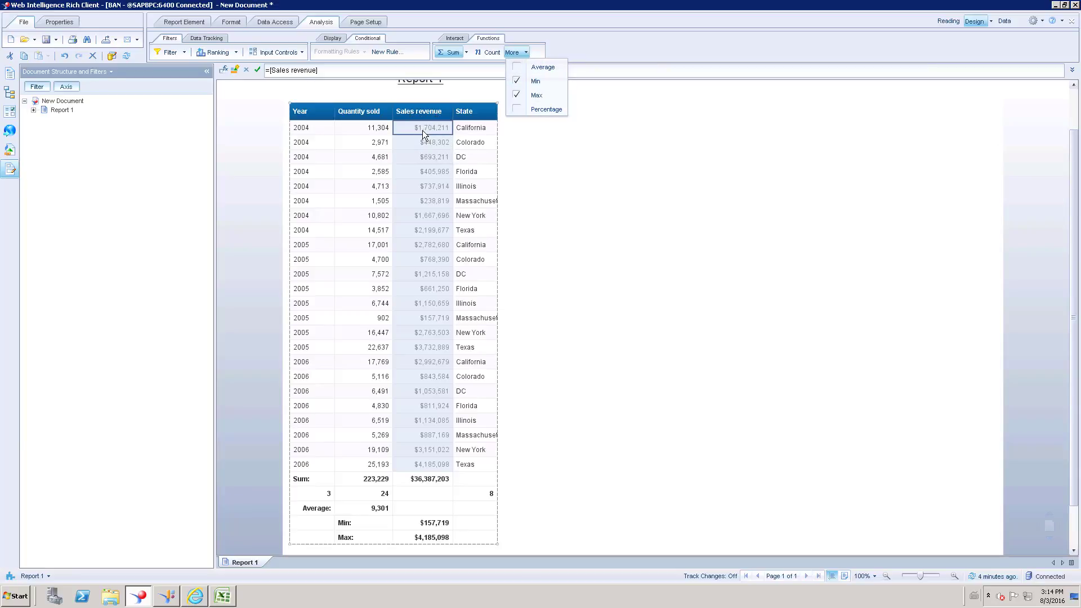
# Step: Add a Percentage of Sales revenue column with a 100.00% footer, and check its formulas
pyautogui.click(519, 109)
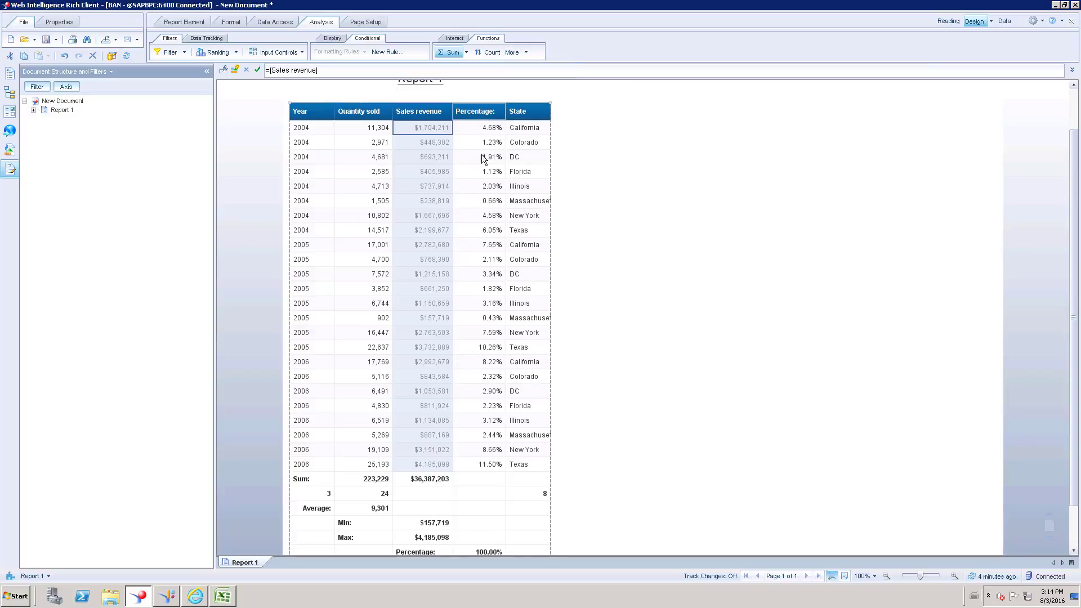
pyautogui.click(489, 551)
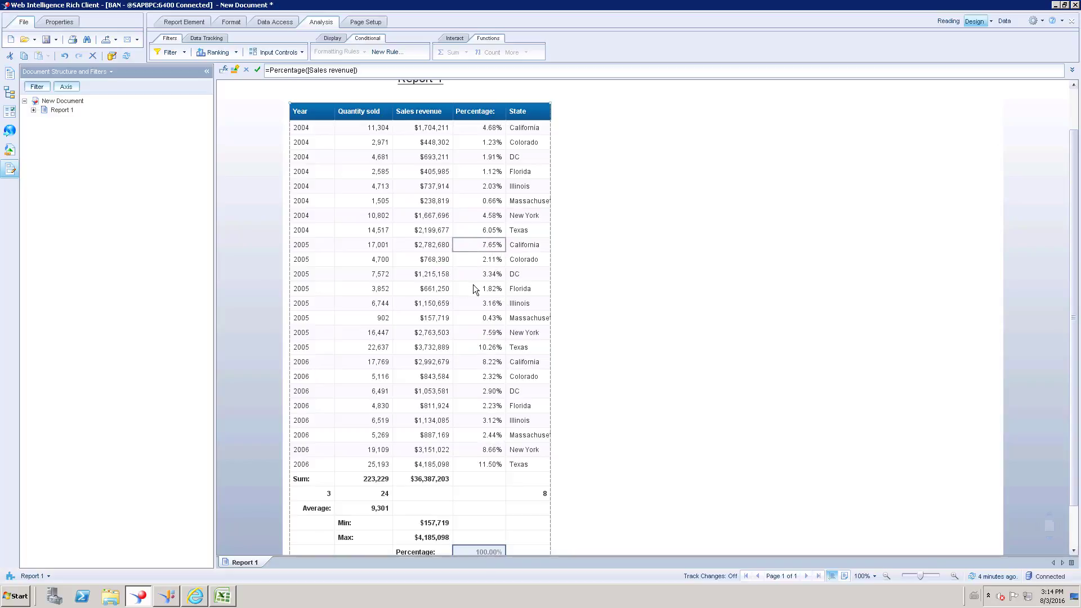
pyautogui.click(478, 128)
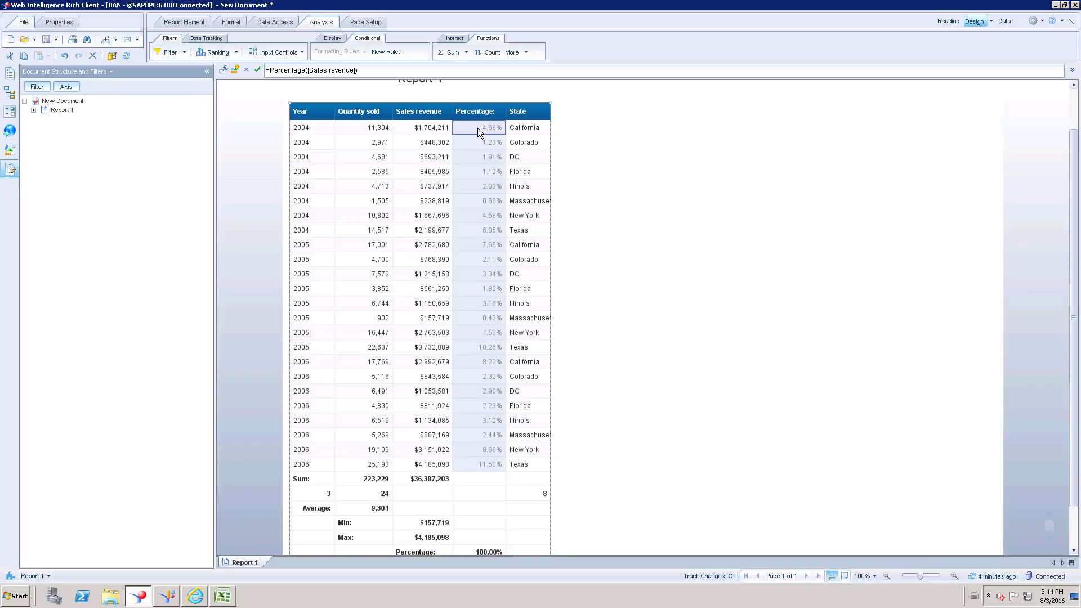
pyautogui.click(434, 127)
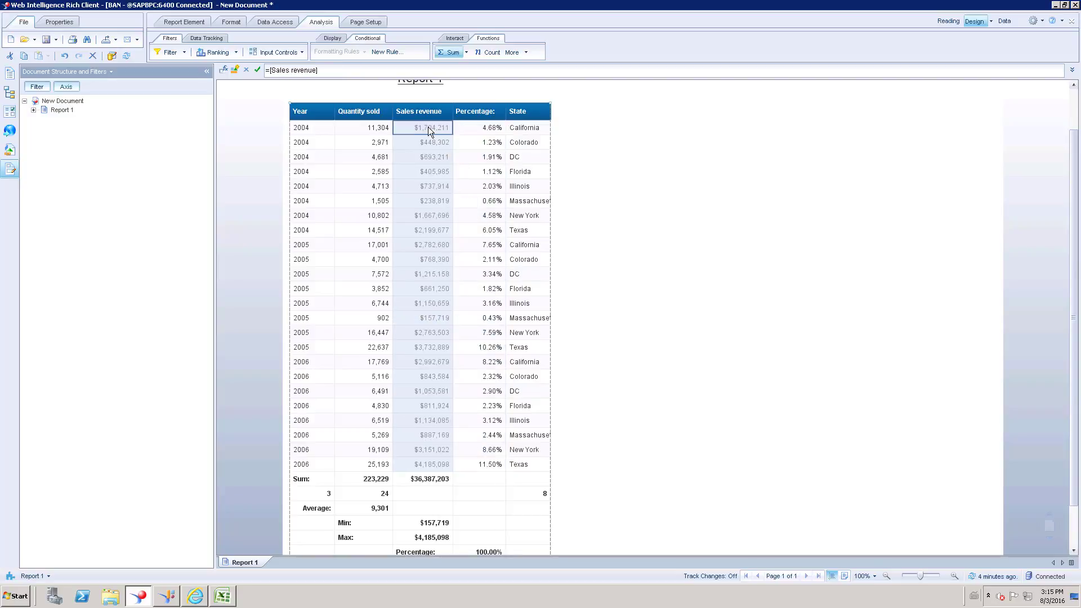
pyautogui.click(474, 128)
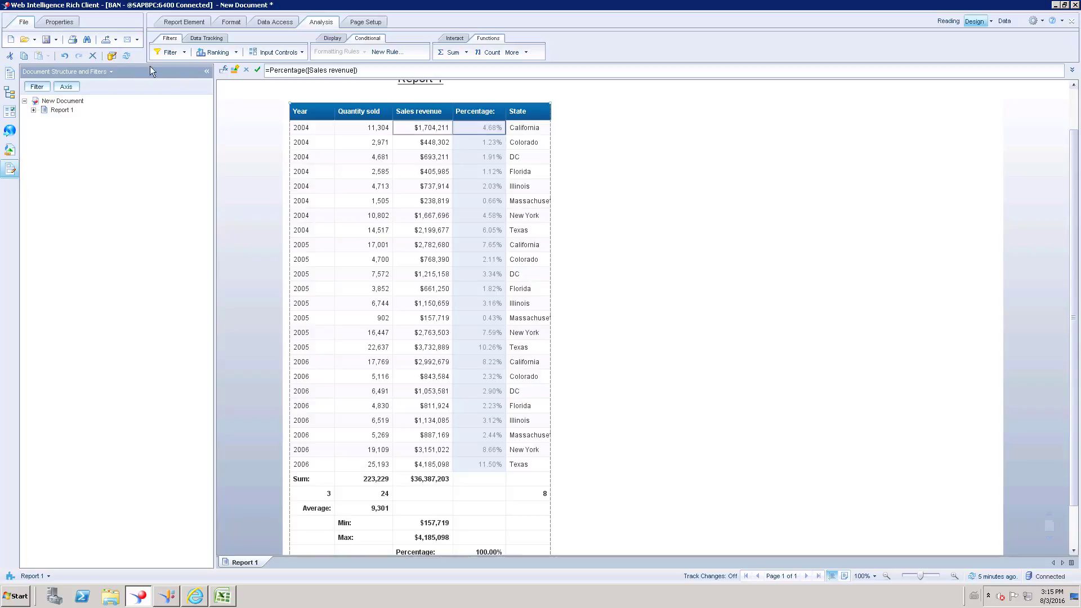
# Step: Open the report's query in the Query Panel and review its generated SQL script
pyautogui.click(111, 54)
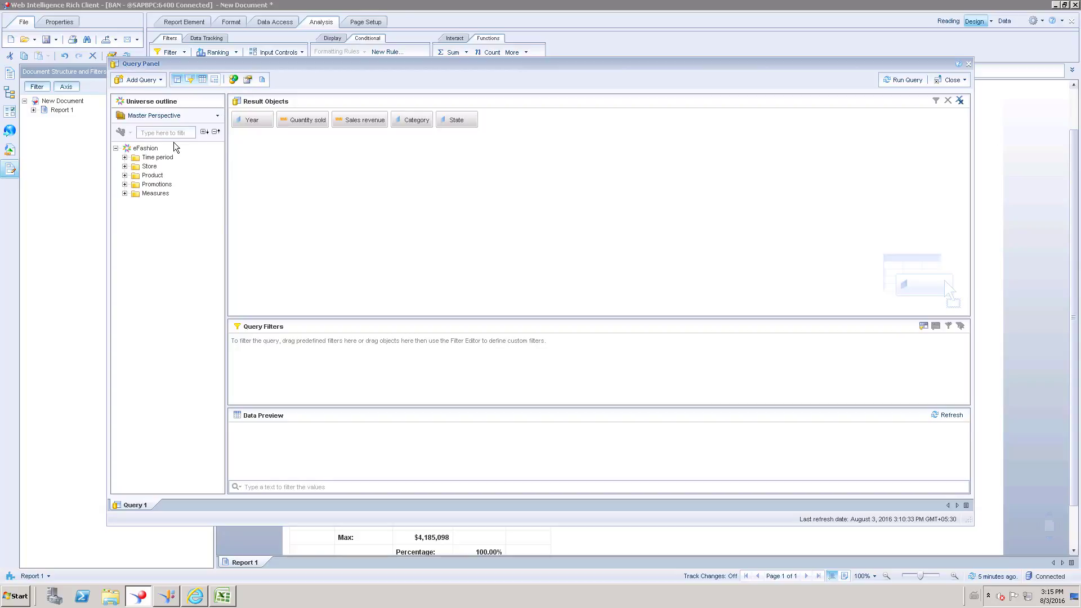
pyautogui.click(261, 79)
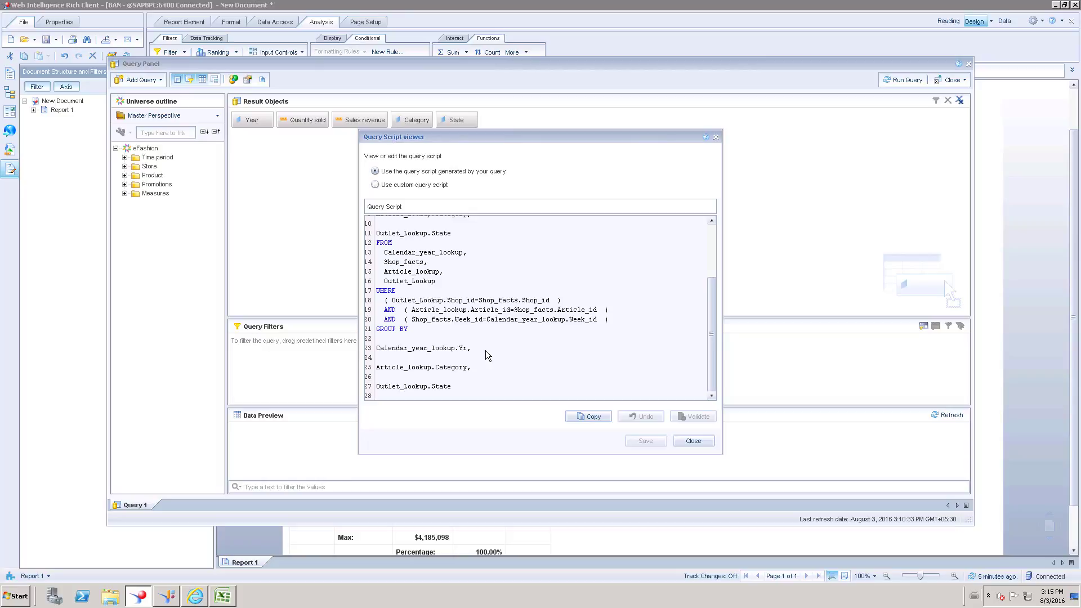
pyautogui.scroll(5, 487, 354)
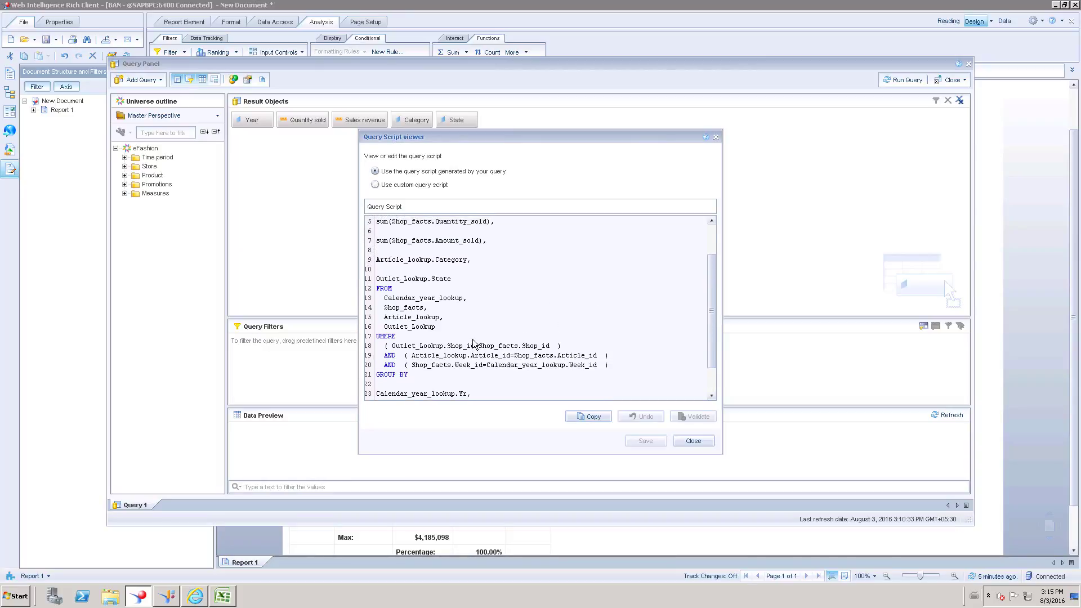
pyautogui.scroll(4, 473, 341)
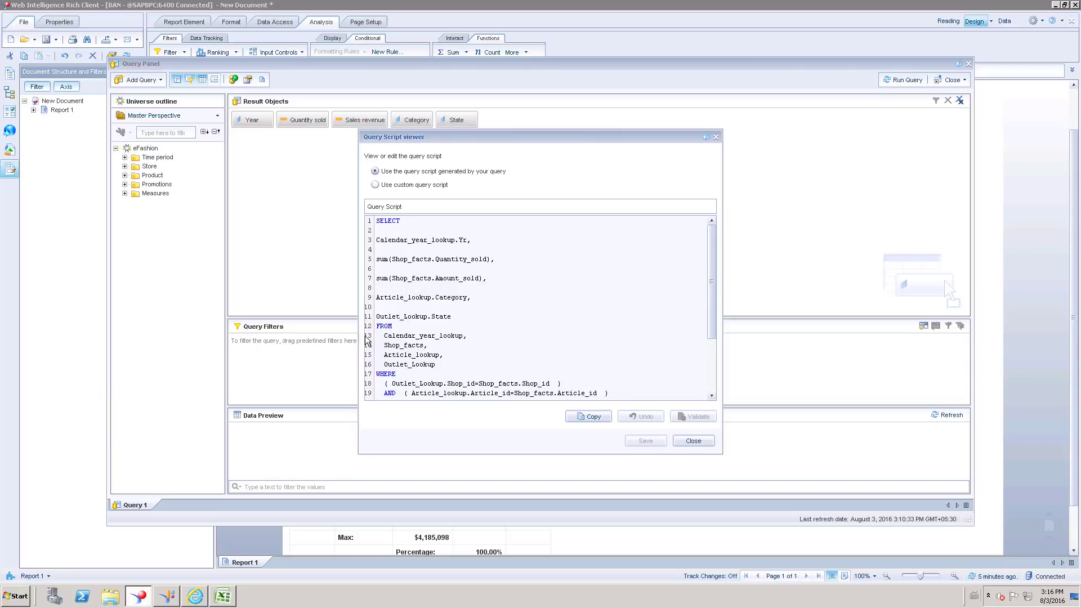
pyautogui.click(694, 440)
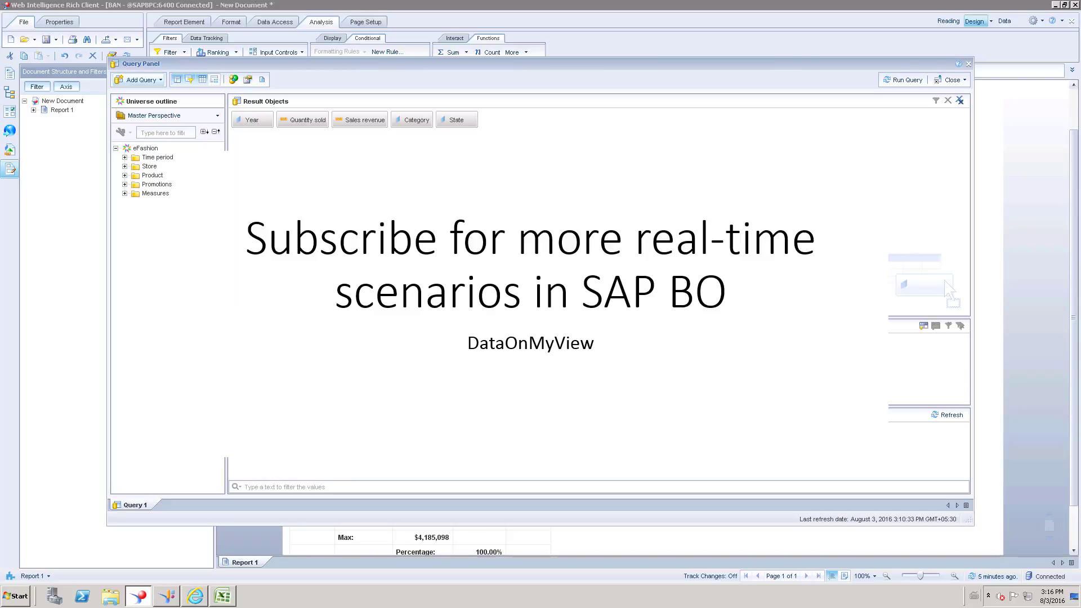
pyautogui.moveTo(773, 6)
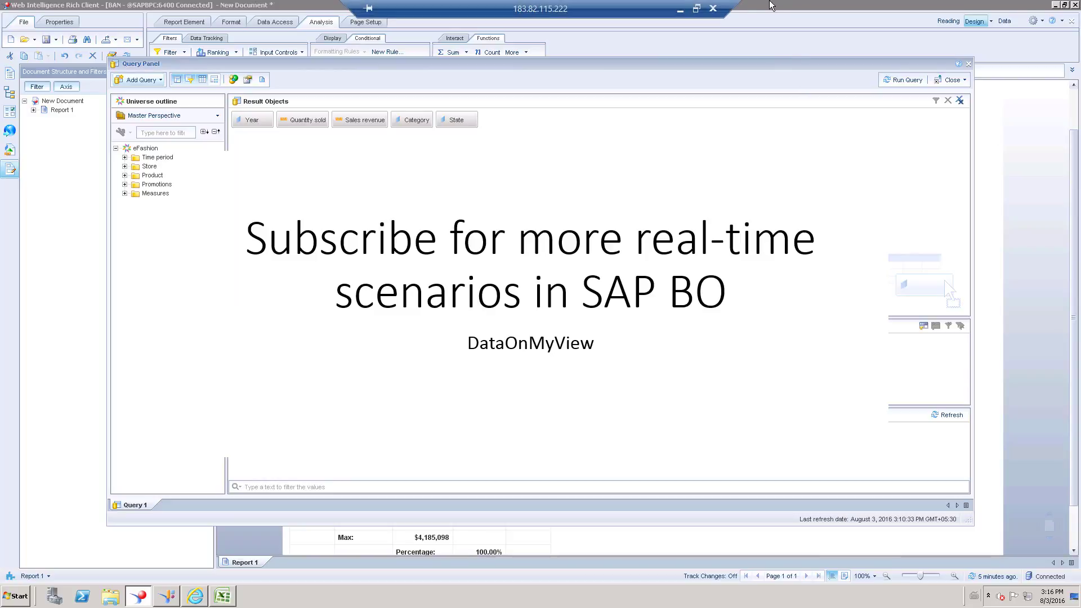